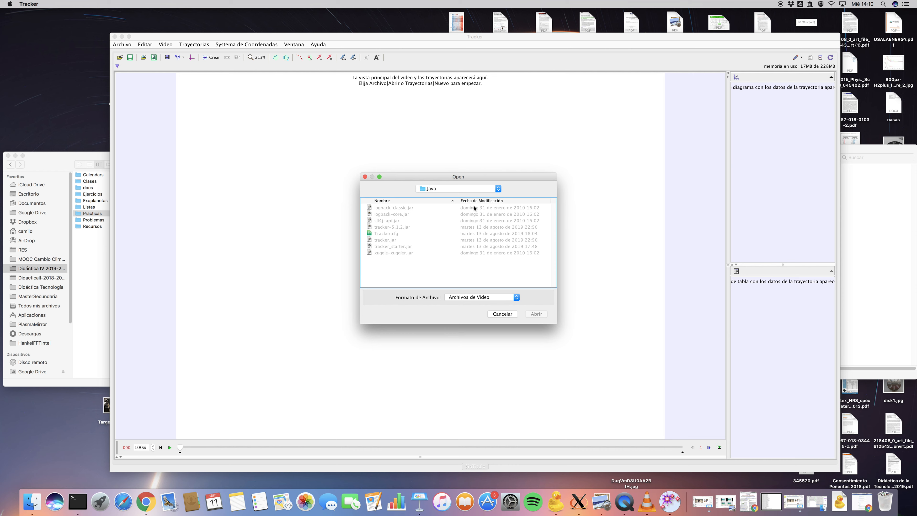
- Browse from the drive's root through Users and the home folder to the Dropbox folder
click(464, 215)
scroll(401, 260, down, 2)
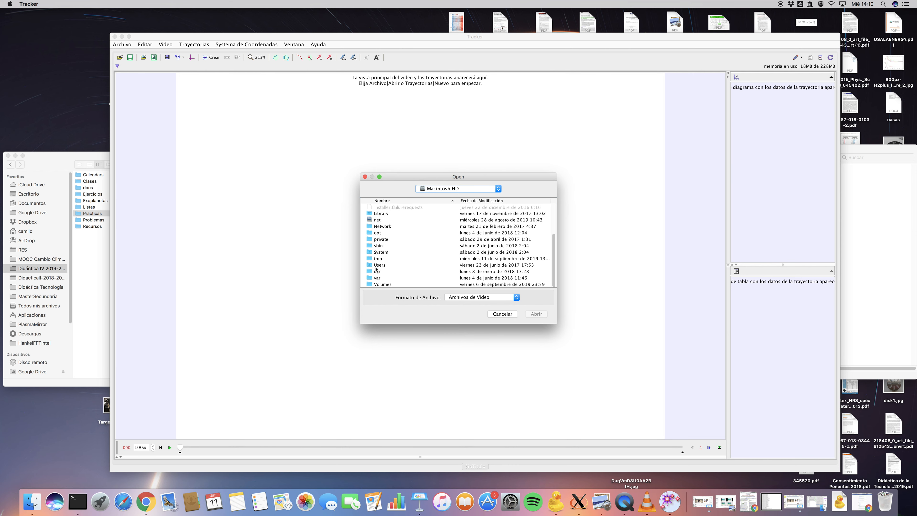
double_click(375, 266)
double_click(374, 208)
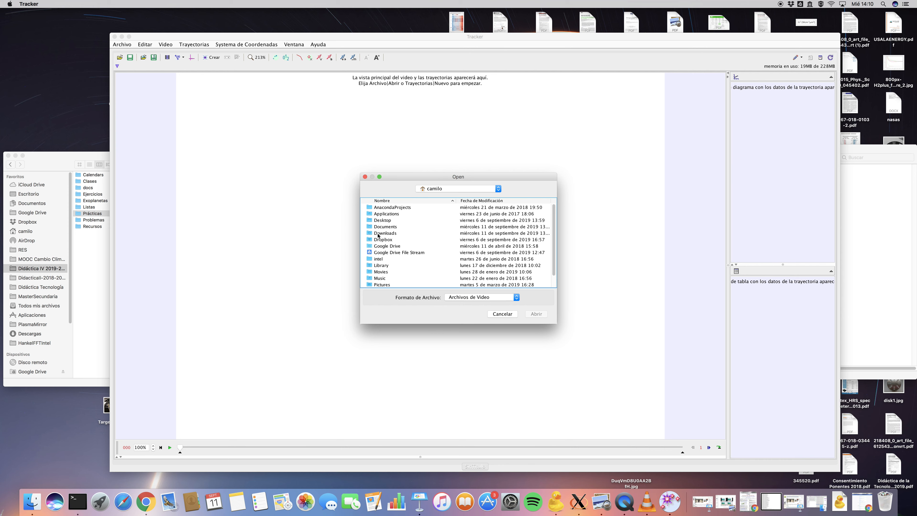
double_click(372, 240)
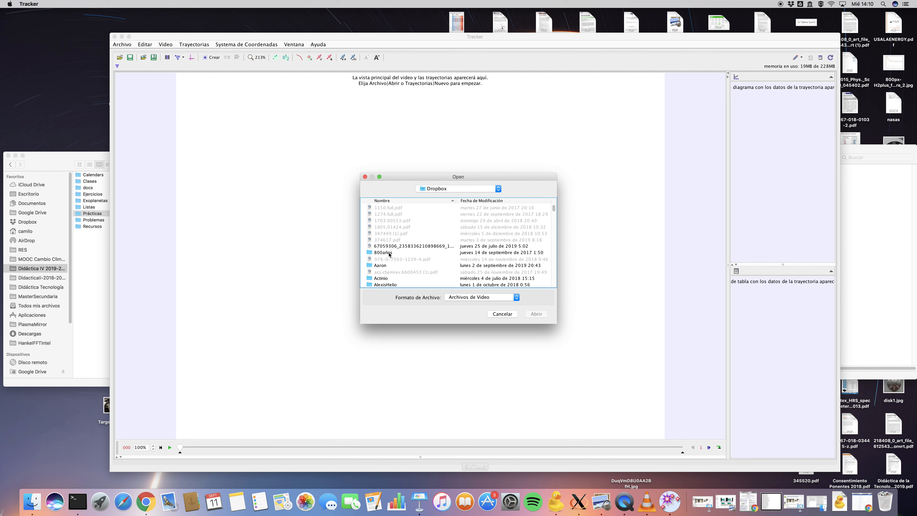
- Open the video angry1.mp4 from the Videos folder inside Didáctica IV 2019-2020, Prácticas
scroll(388, 254, down, 10)
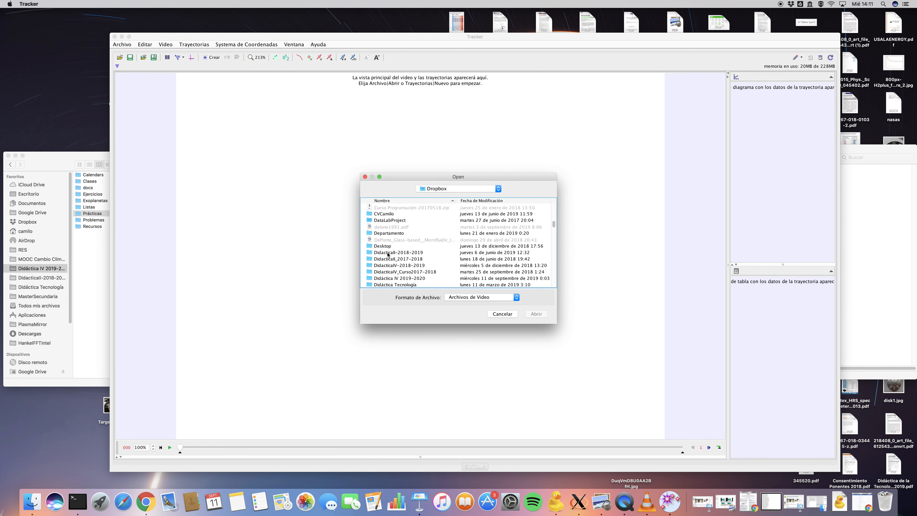
scroll(387, 254, down, 3)
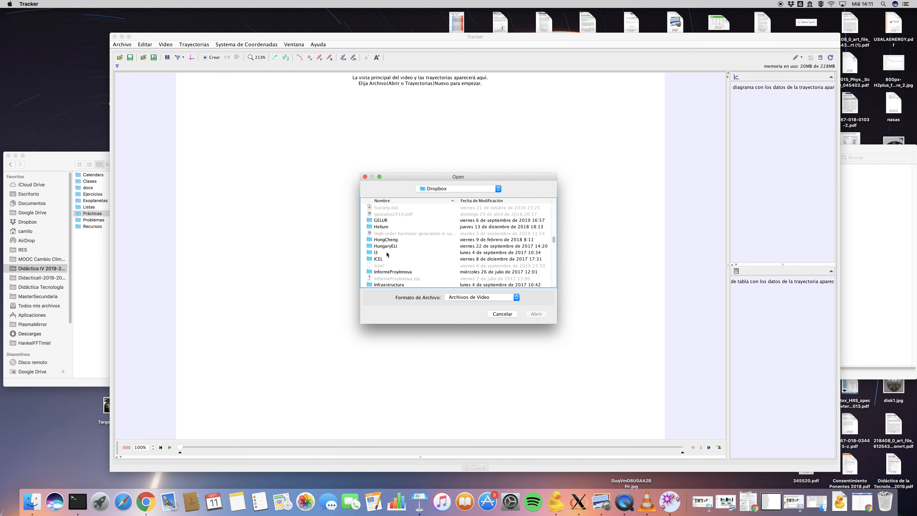
scroll(387, 254, up, 5)
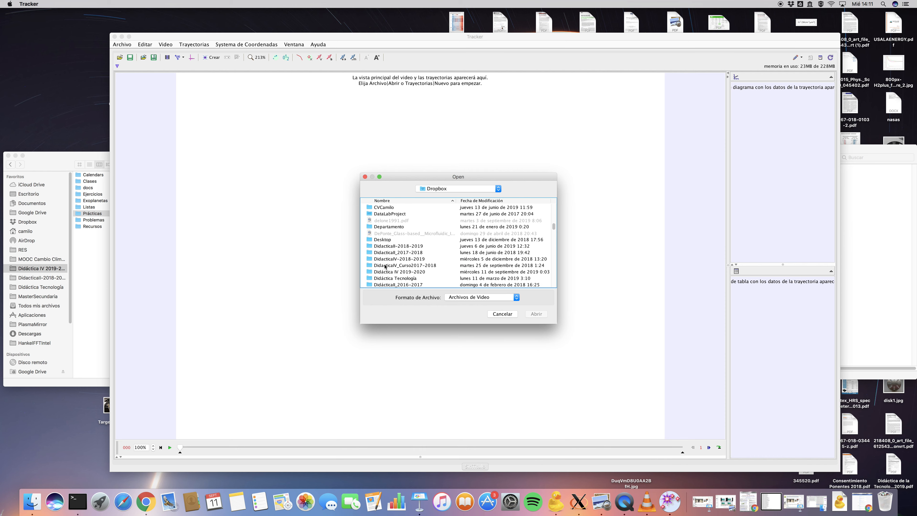
double_click(371, 271)
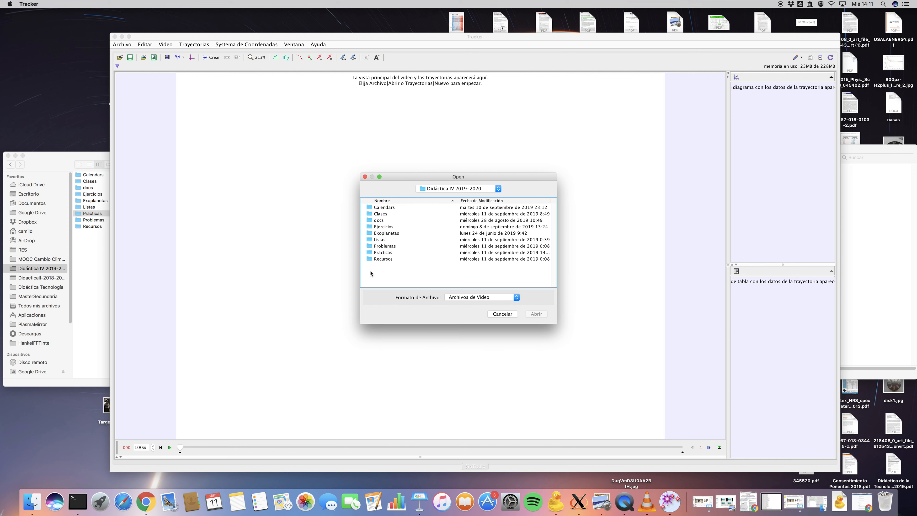
double_click(370, 253)
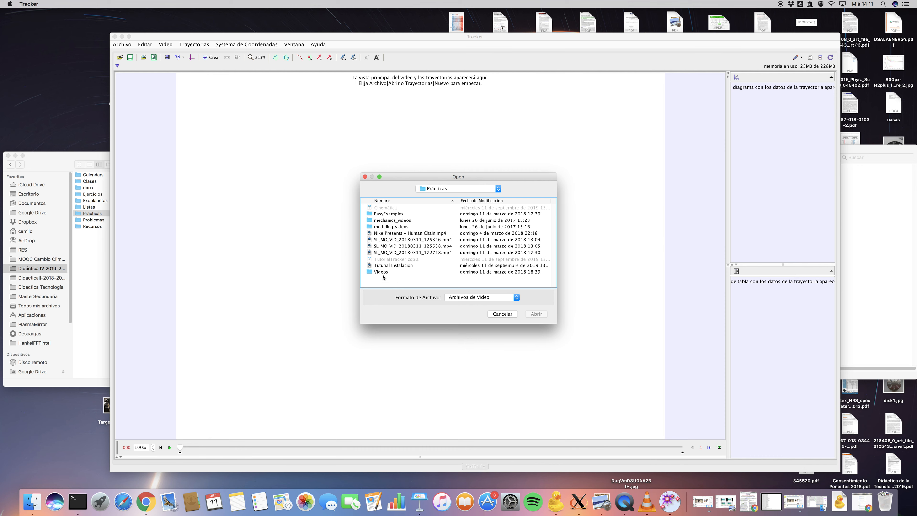
double_click(380, 271)
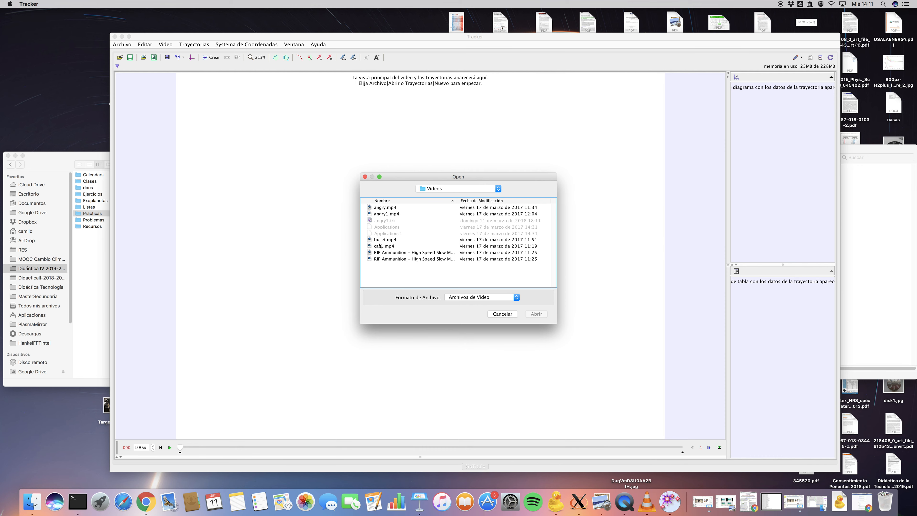
click(379, 215)
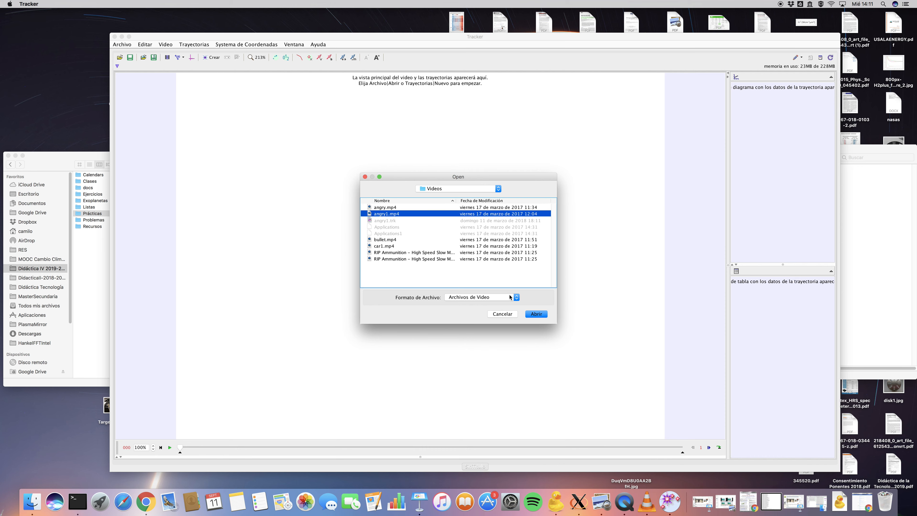
click(536, 314)
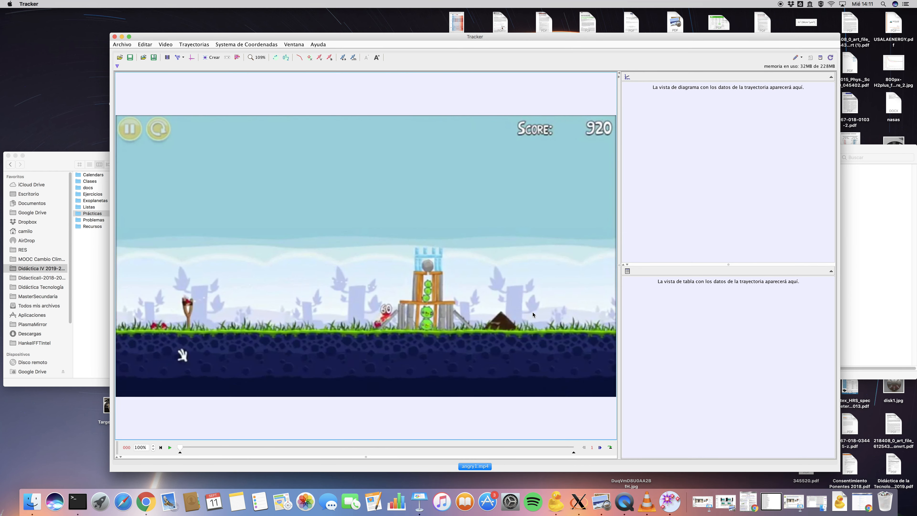
- Play the clip to find the bird's launch, and limit the video to frames 246 to 511
click(170, 447)
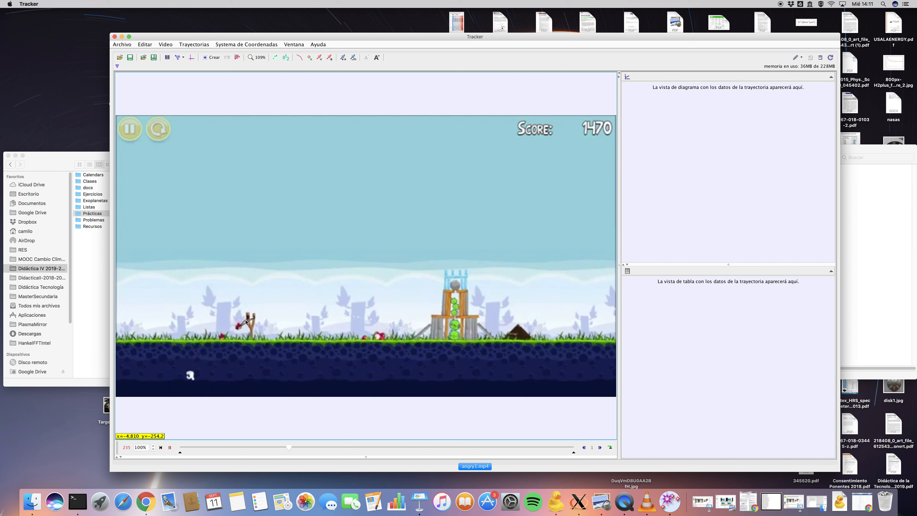
click(170, 448)
drag(318, 449, 294, 449)
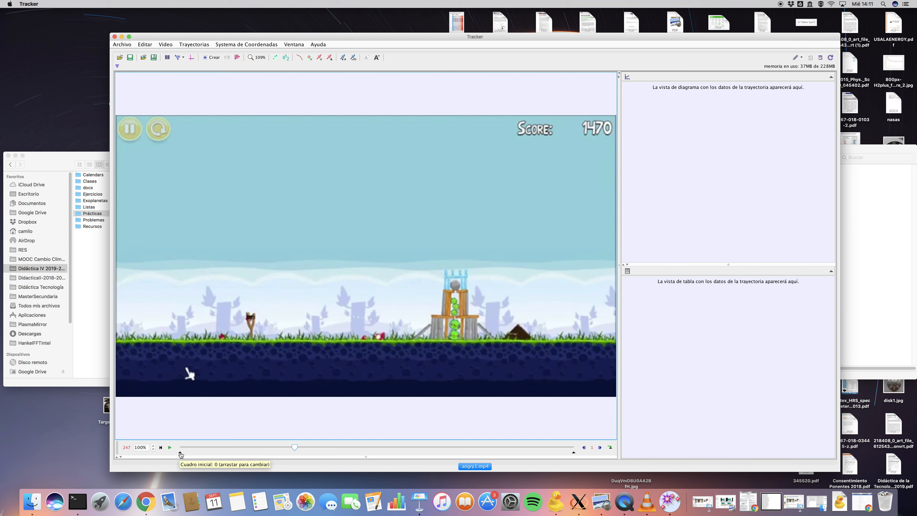
drag(181, 456, 294, 455)
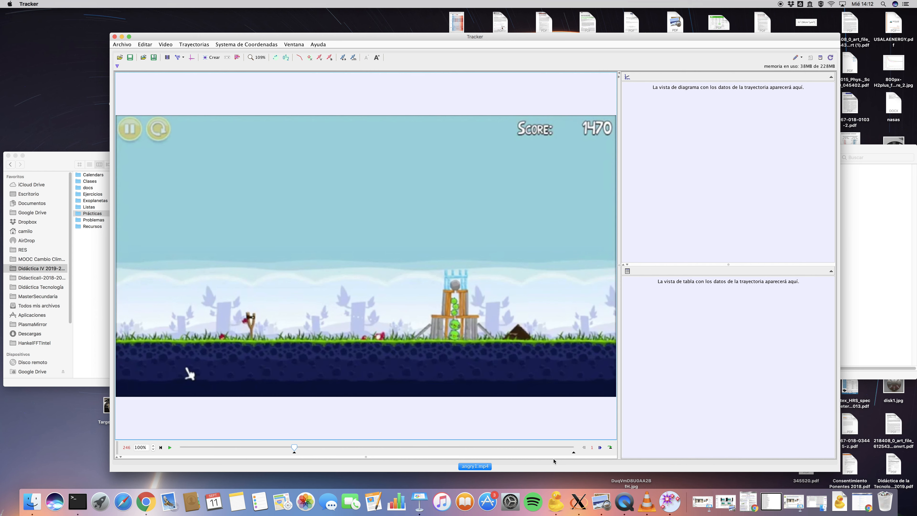
mouse_move(574, 454)
mouse_down()
mouse_move(427, 465)
mouse_move(417, 457)
mouse_up()
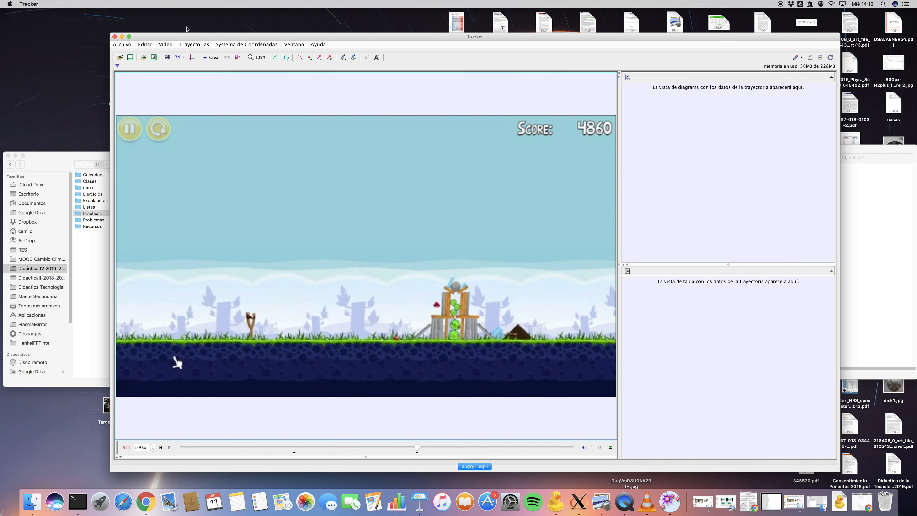
- Add a calibration stick along the ground from the slingshot's base to the foot of the tower, with length 100 m
click(184, 59)
mouse_move(197, 65)
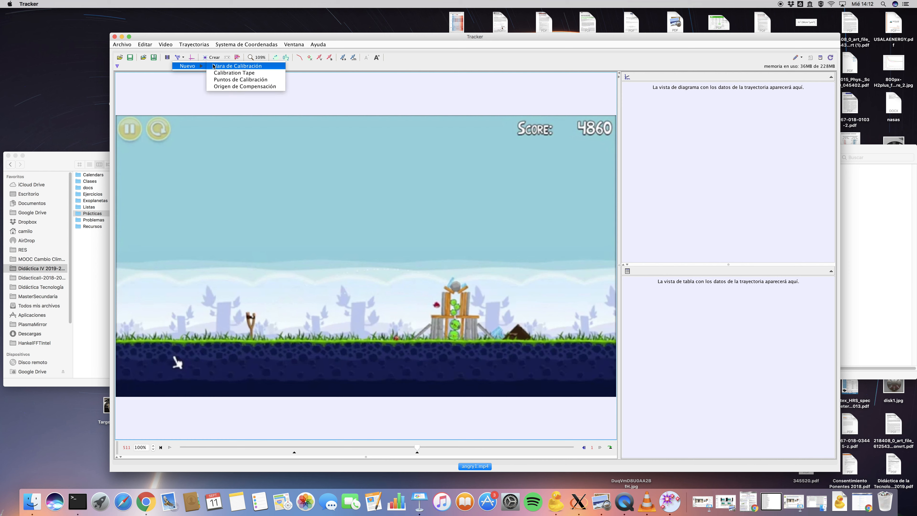
click(213, 66)
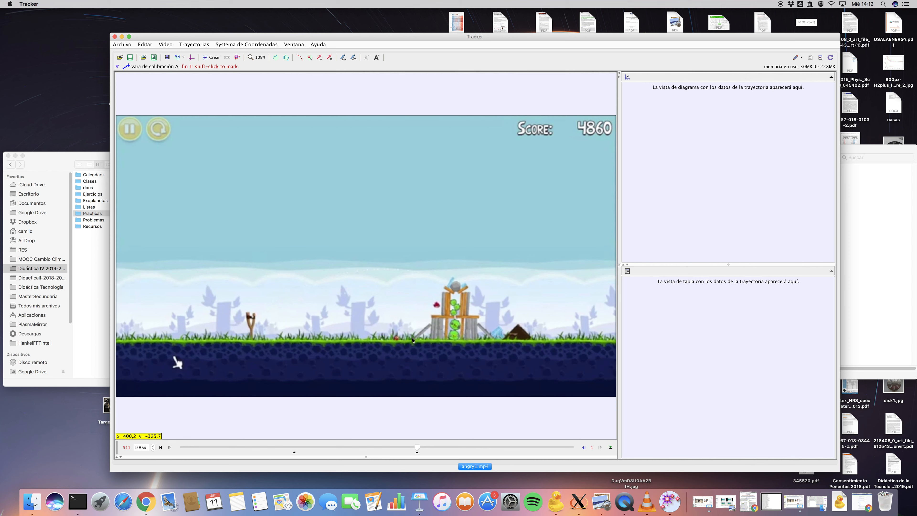
shift+click(252, 339)
shift+click(412, 340)
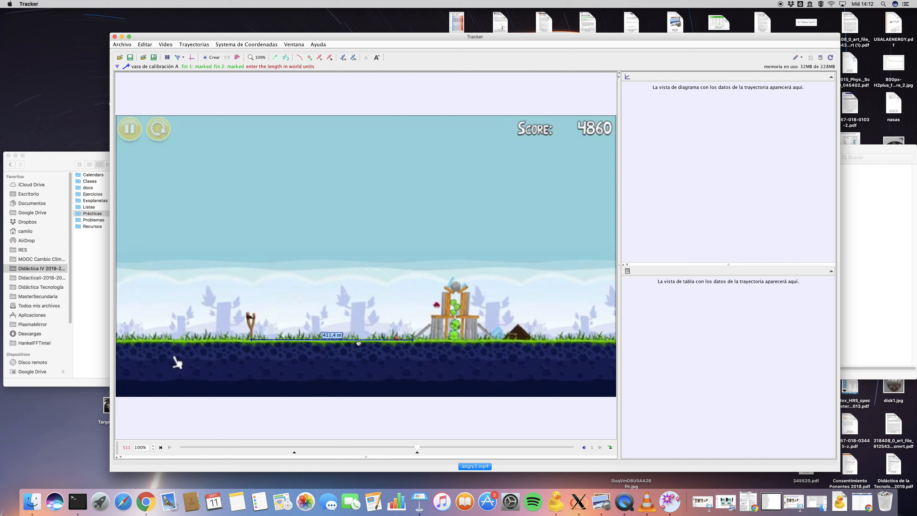
text(1)
text(00)
key(Return)
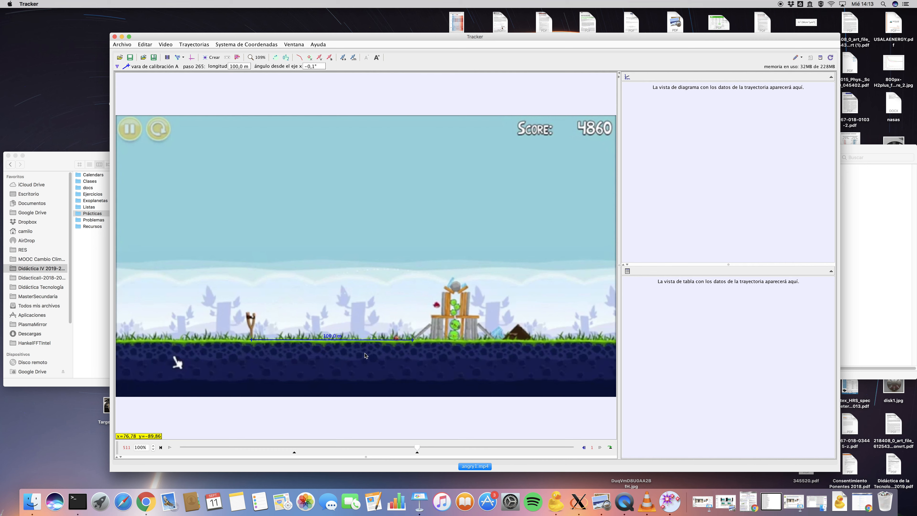
- Show the coordinate axes and place their origin at the top of the slingshot, at about pixel position 341.8, 511.6
click(192, 58)
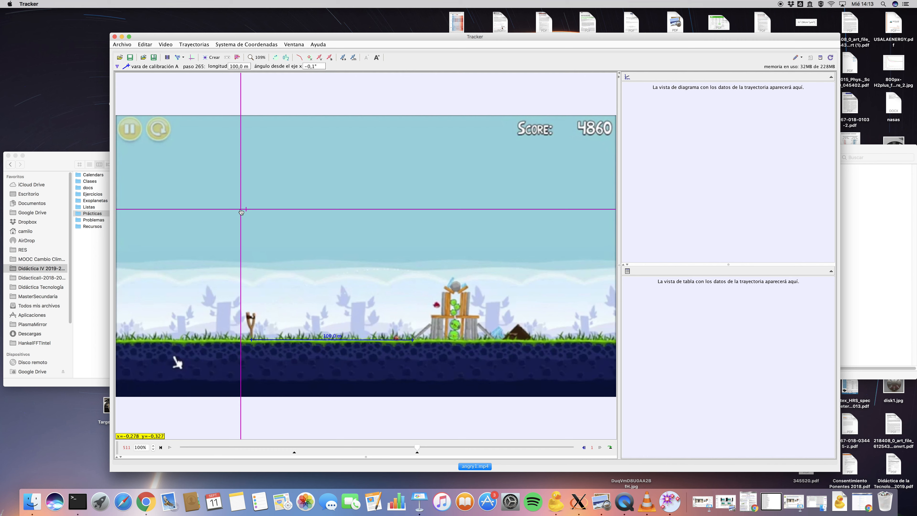
drag(241, 212, 249, 317)
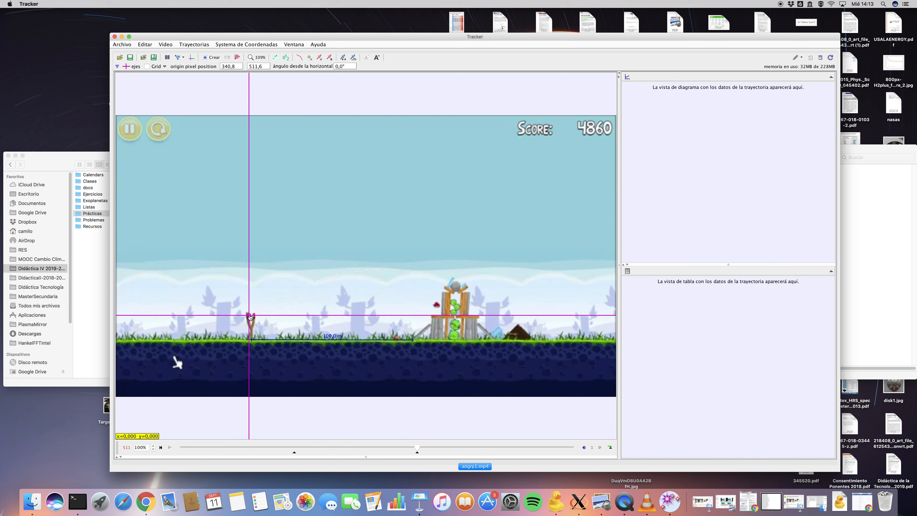
key(Right)
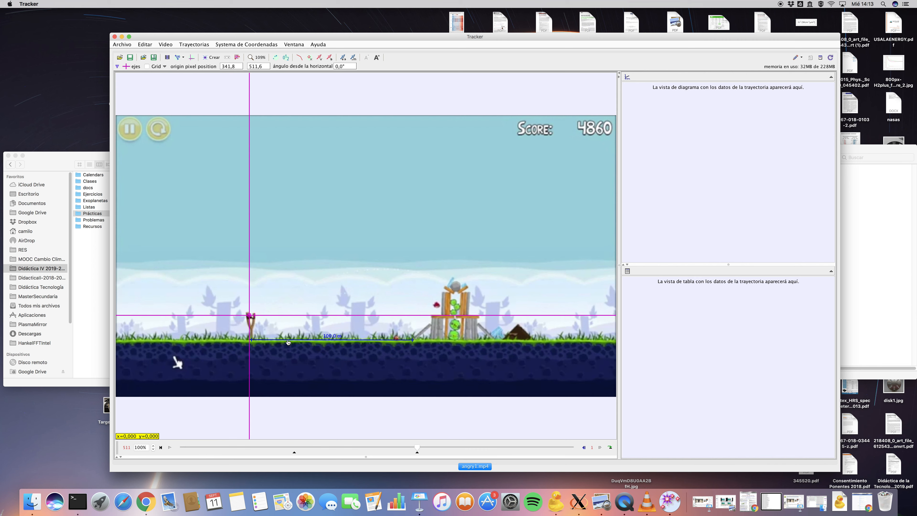
- Return the video to frame 246 and create a new point mass track
drag(417, 449, 294, 449)
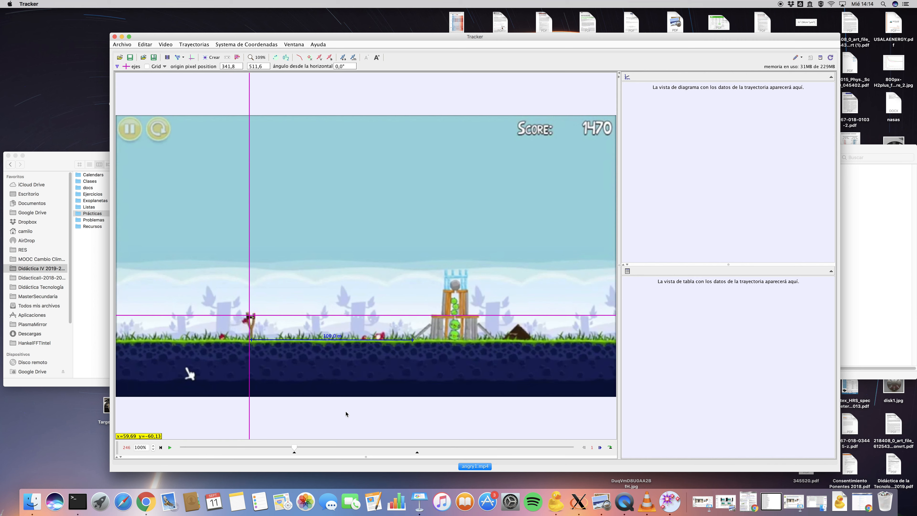
click(203, 45)
mouse_move(208, 54)
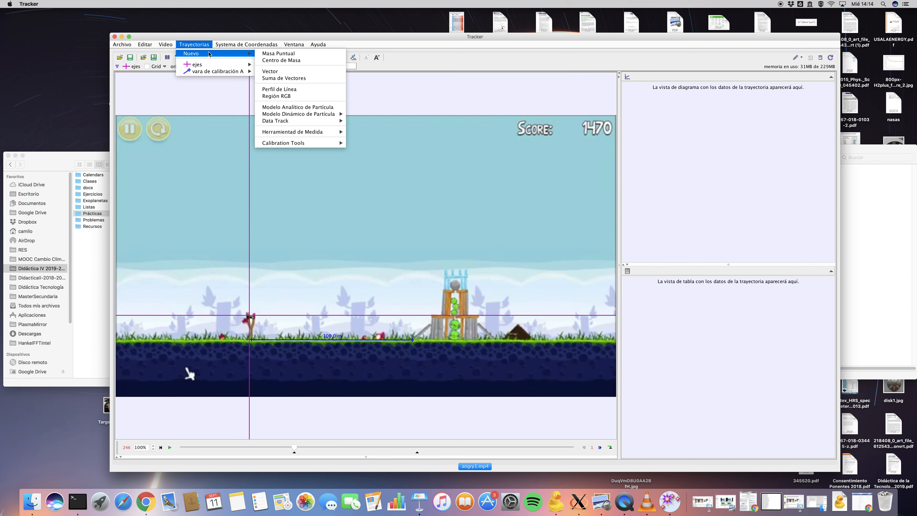
click(274, 54)
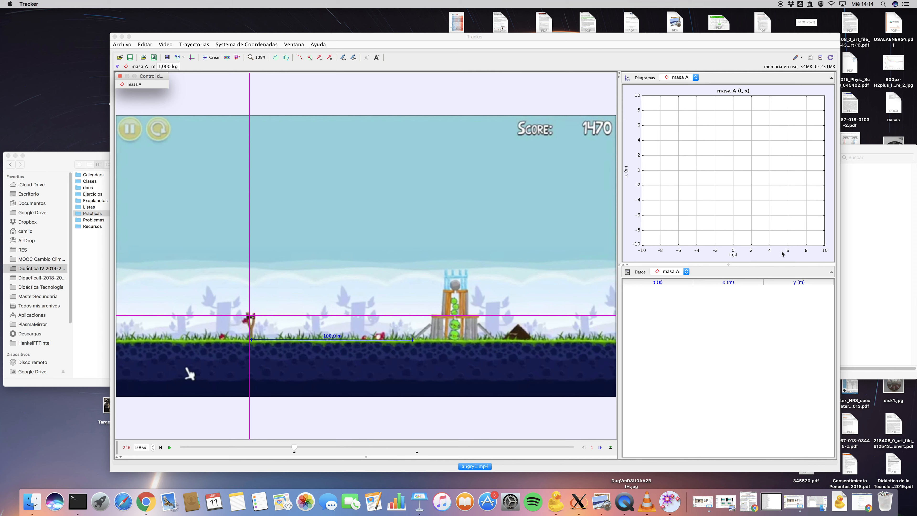
click(675, 78)
click(692, 78)
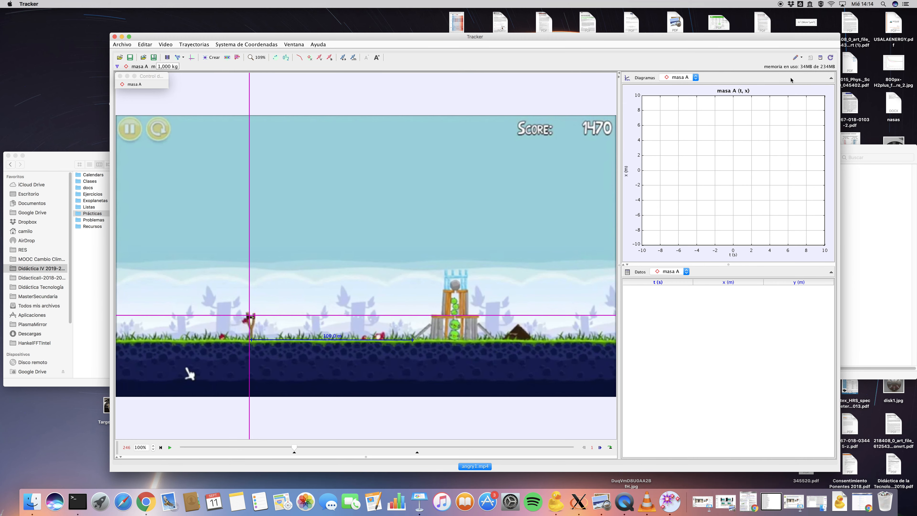
click(830, 78)
click(830, 78)
click(628, 78)
click(629, 79)
click(153, 78)
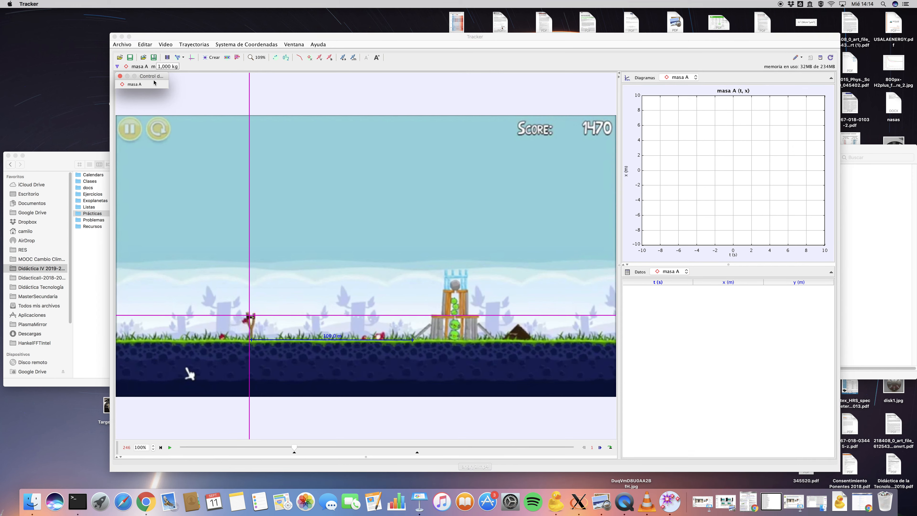
- Mark the flying red bird's position for masa A in each frame from 246 to 255
click(245, 322)
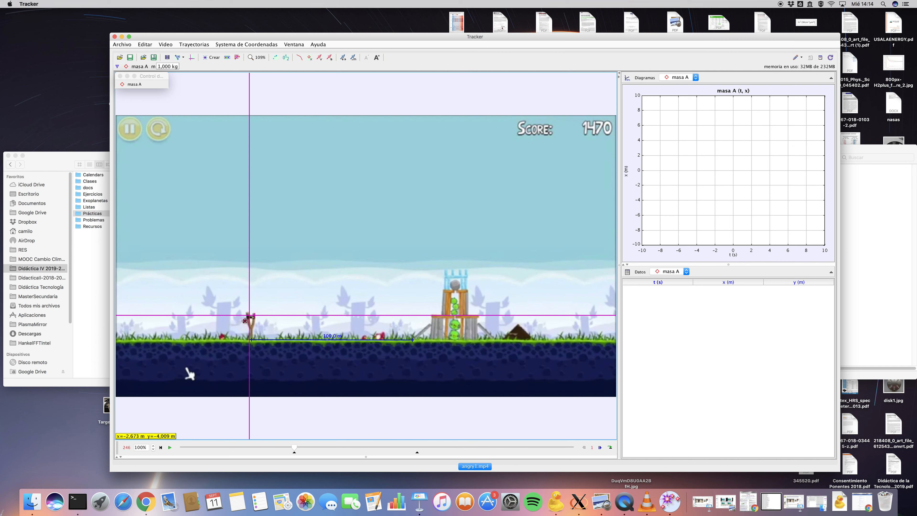
shift+click(245, 321)
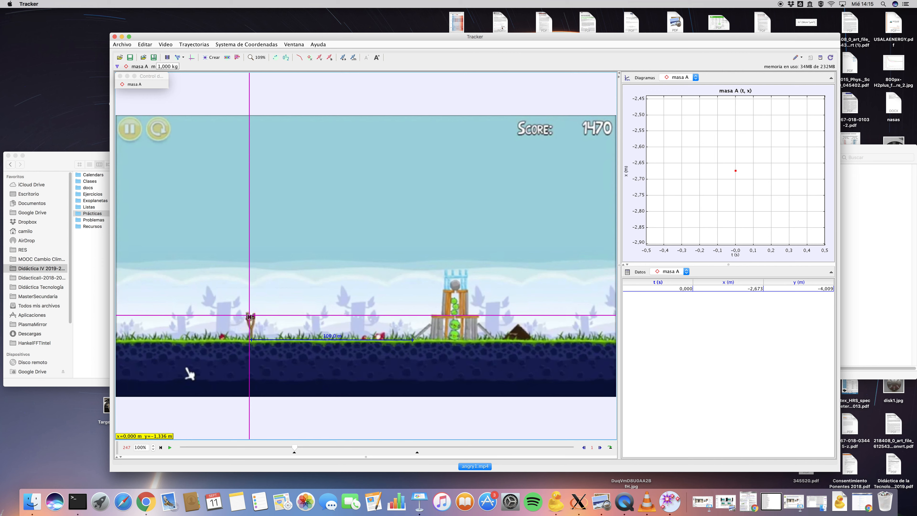
shift+click(250, 316)
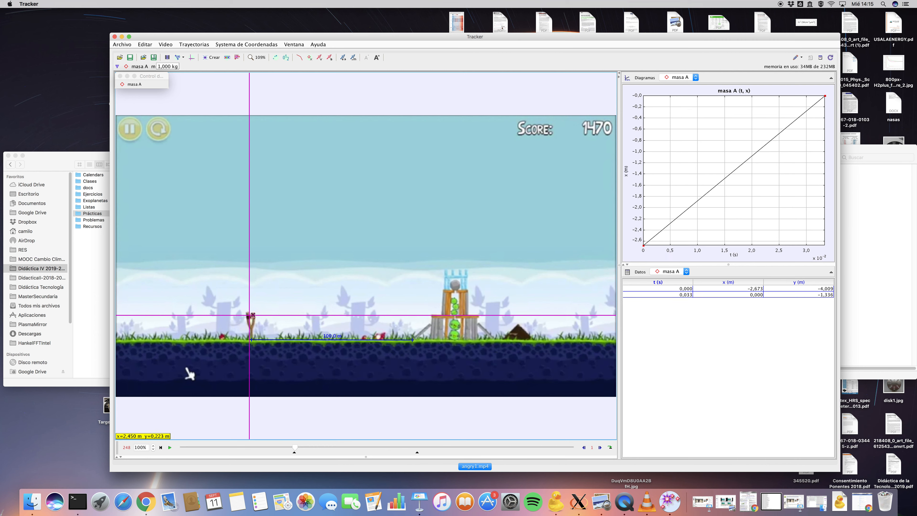
shift+click(253, 314)
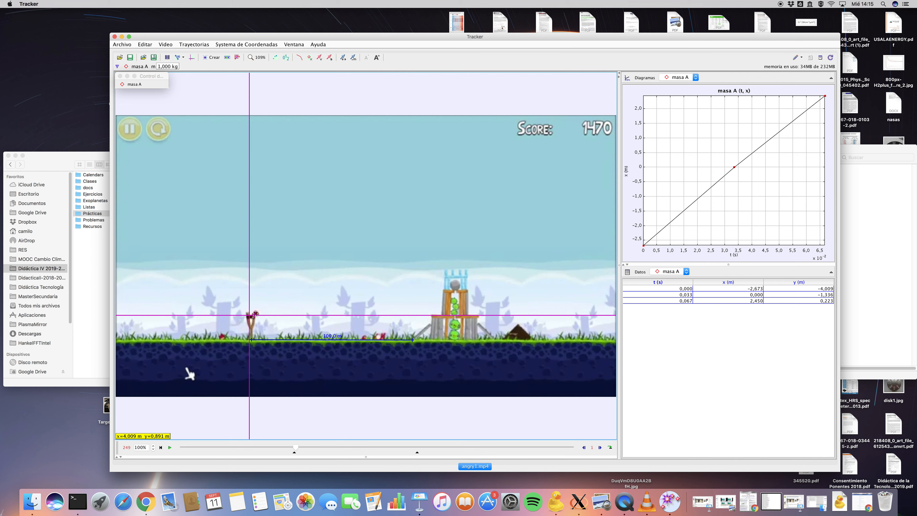
shift+click(256, 312)
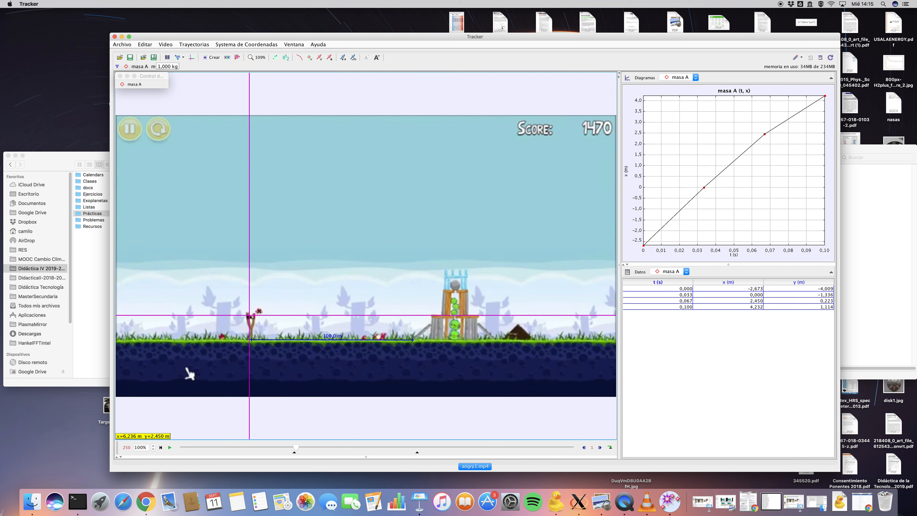
shift+click(259, 311)
shift+click(262, 308)
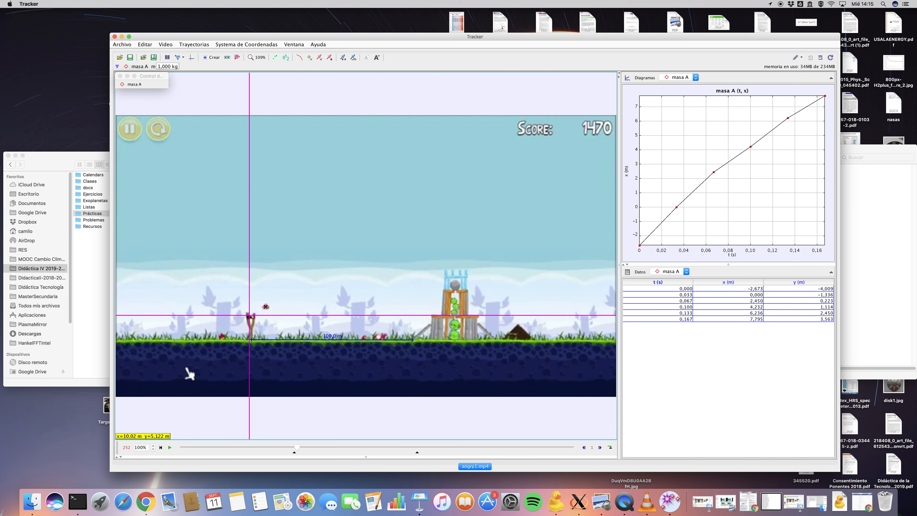
shift+click(266, 306)
shift+click(269, 306)
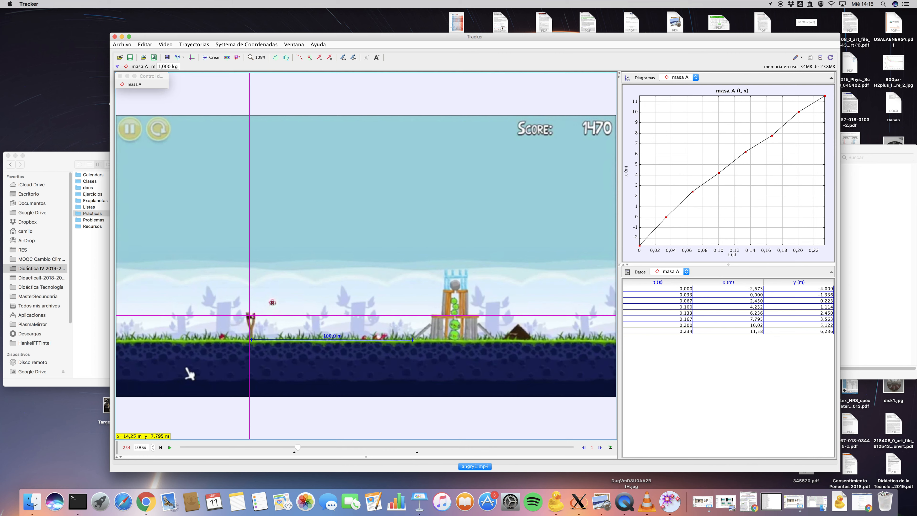
shift+click(272, 302)
shift+click(276, 301)
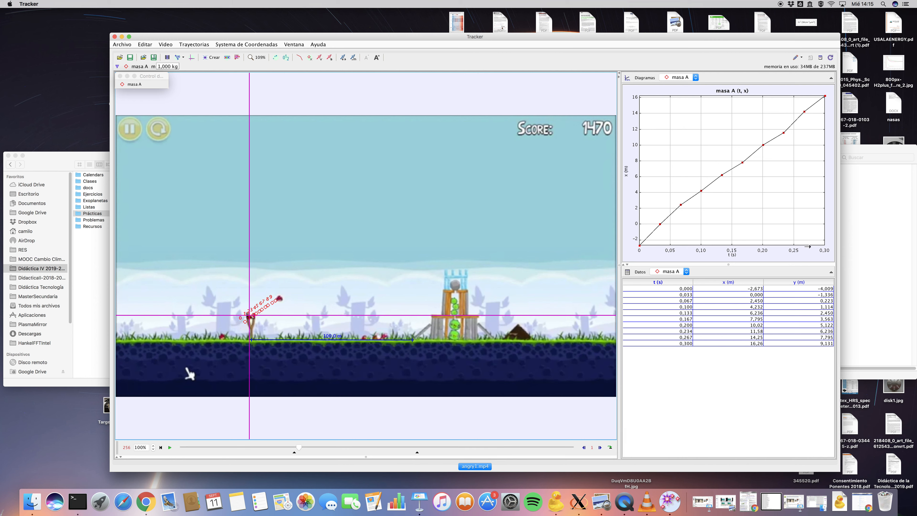
- Mark the flying red bird's position for masa A in each frame from 256 to 302
key(shift)
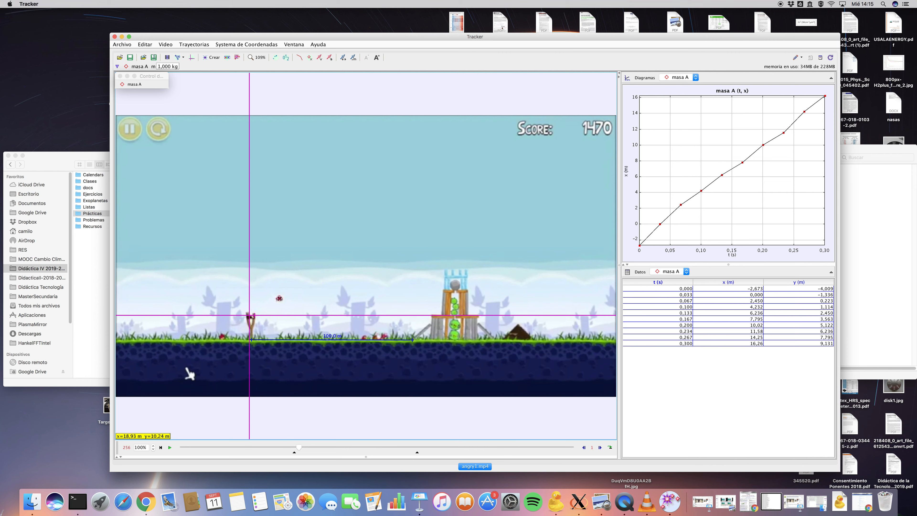
shift+click(279, 298)
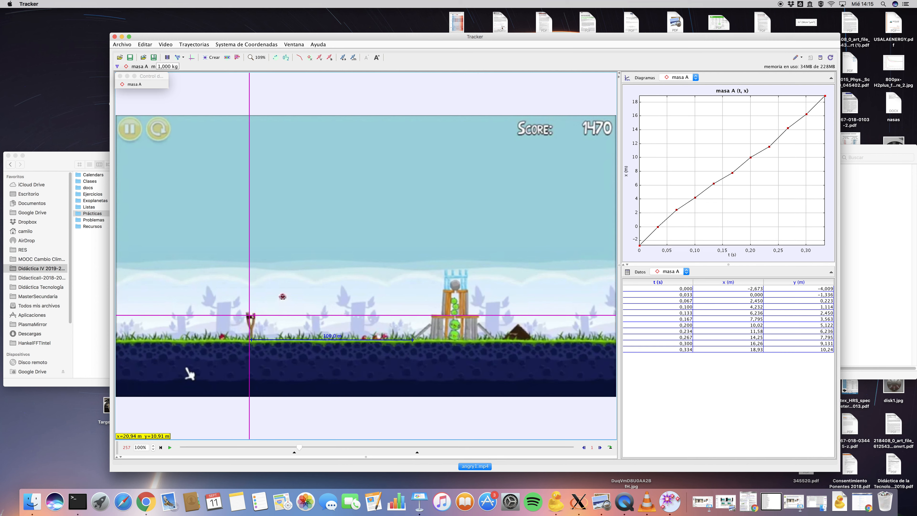
shift+click(283, 297)
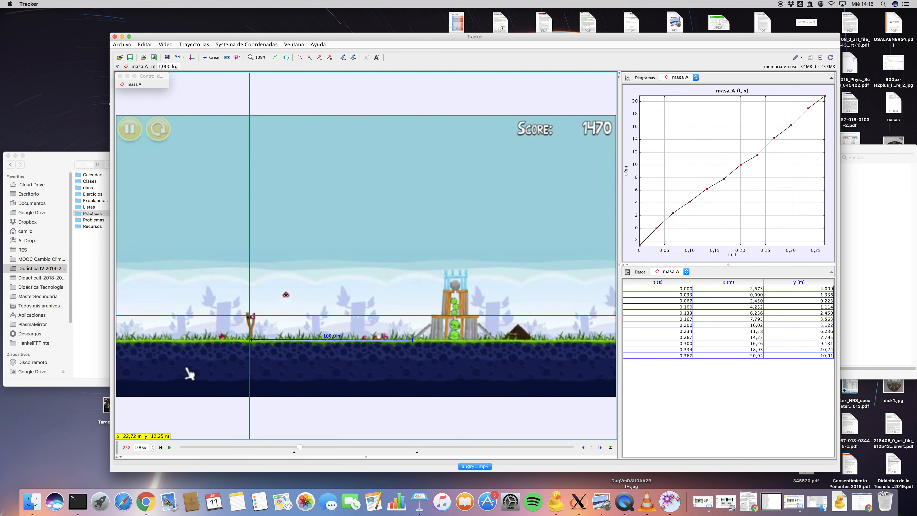
shift+click(286, 295)
shift+click(289, 293)
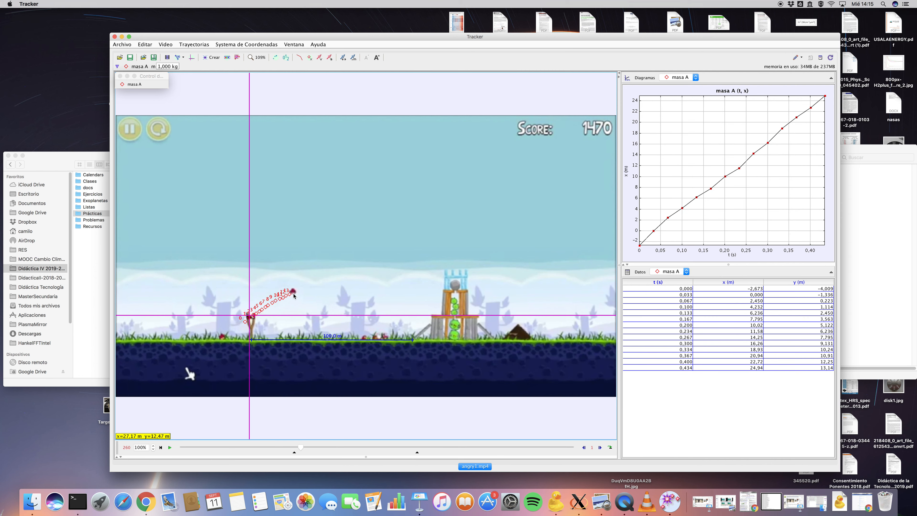
shift+click(293, 291)
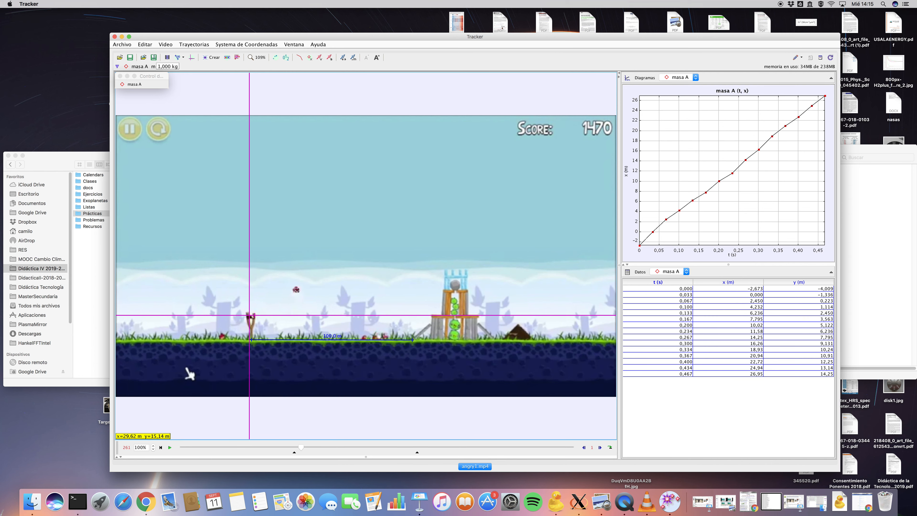
shift+click(296, 289)
shift+click(301, 289)
shift+click(303, 286)
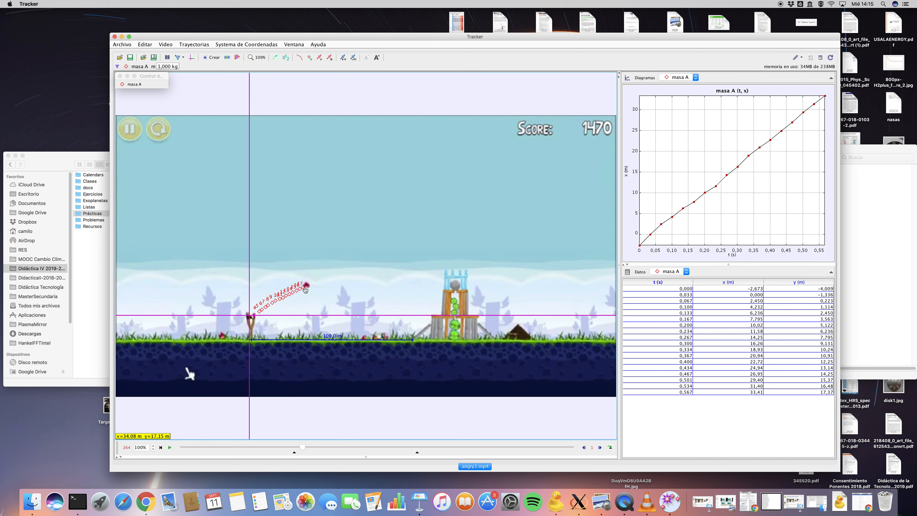
shift+click(306, 284)
shift+click(310, 284)
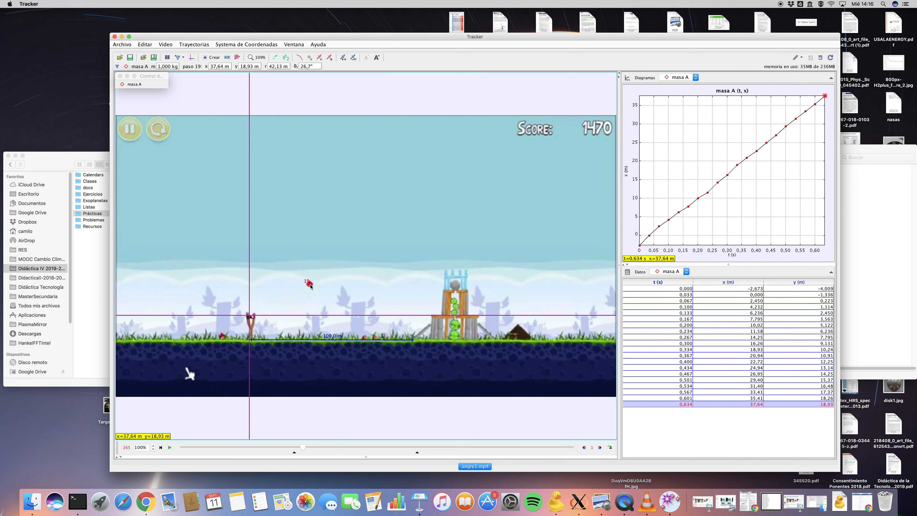
shift+click(313, 283)
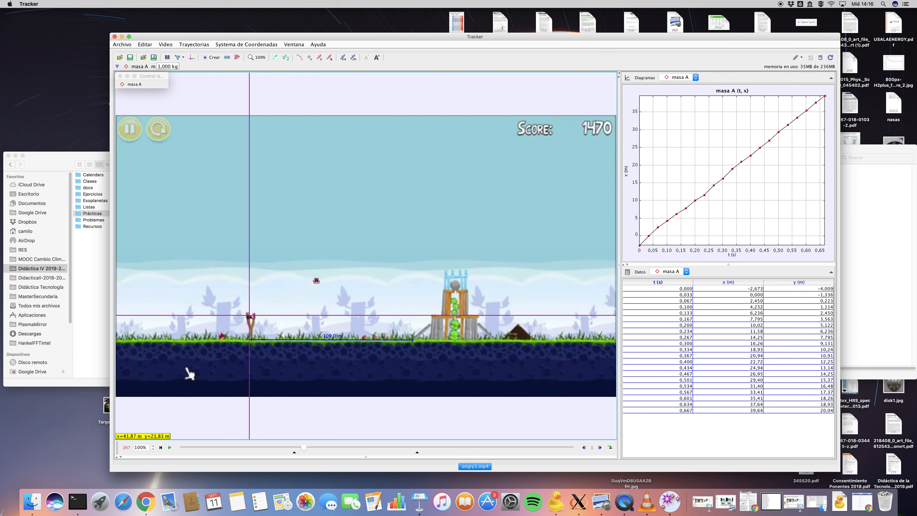
shift+click(316, 281)
shift+click(321, 280)
shift+click(324, 279)
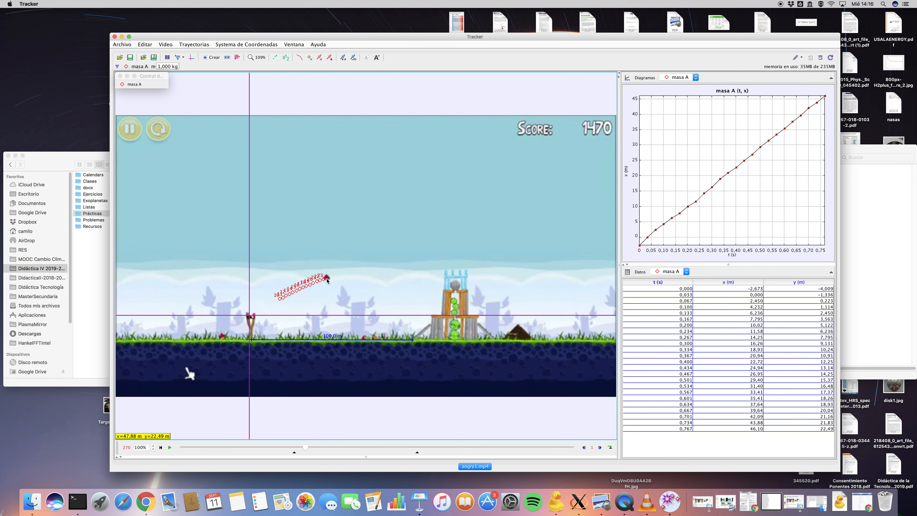
shift+click(327, 280)
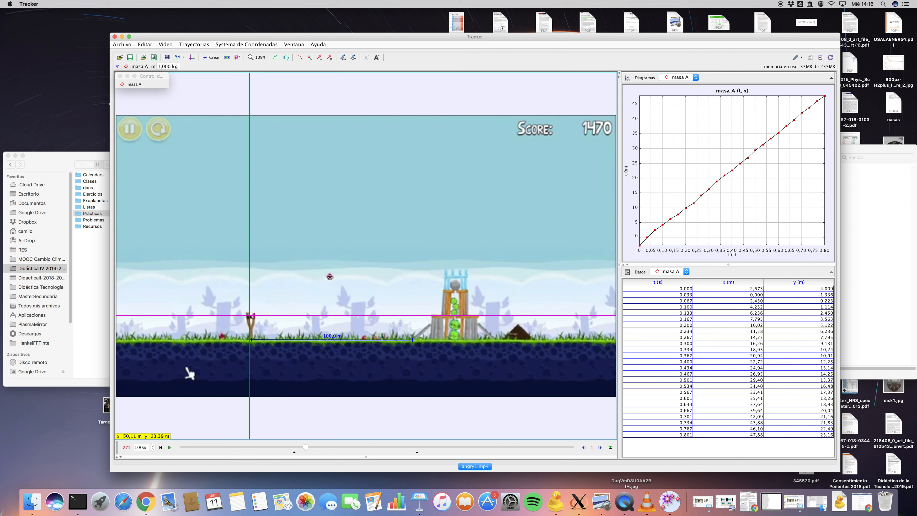
shift+click(329, 276)
shift+click(334, 277)
shift+click(339, 274)
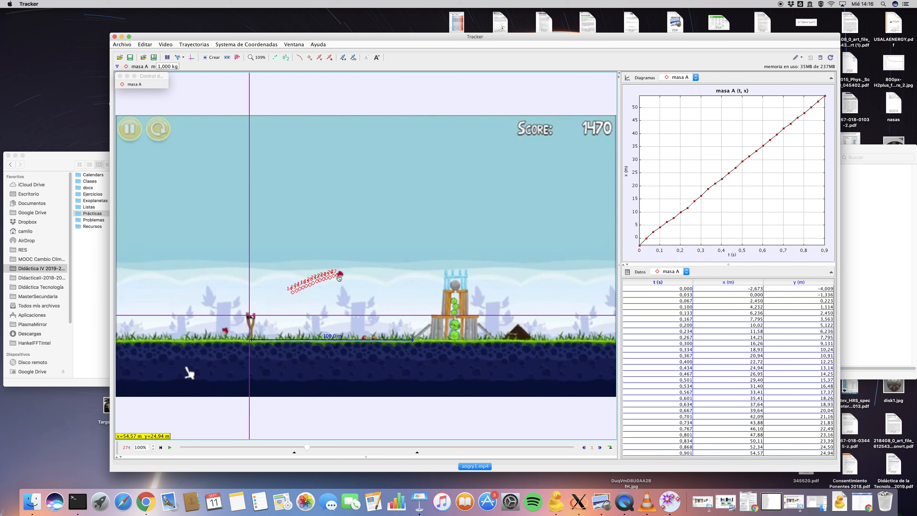
shift+click(344, 274)
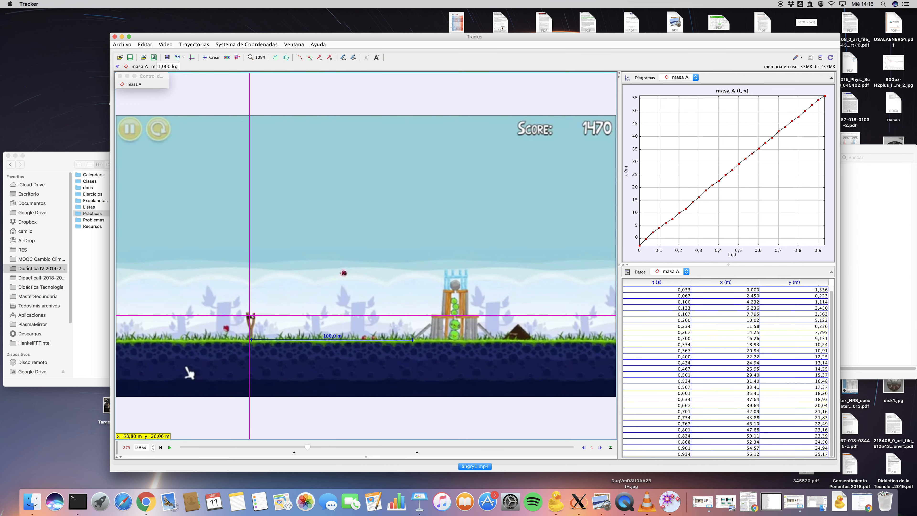
shift+click(347, 272)
shift+click(351, 271)
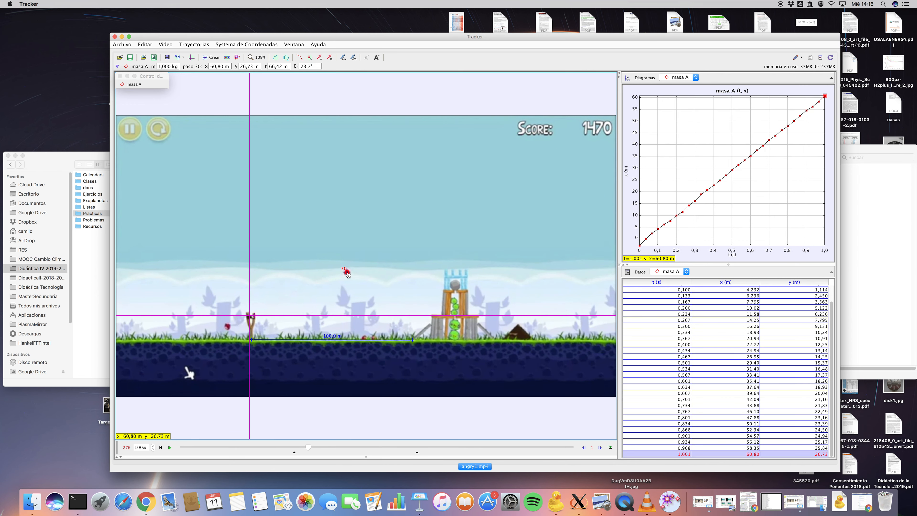
shift+click(354, 271)
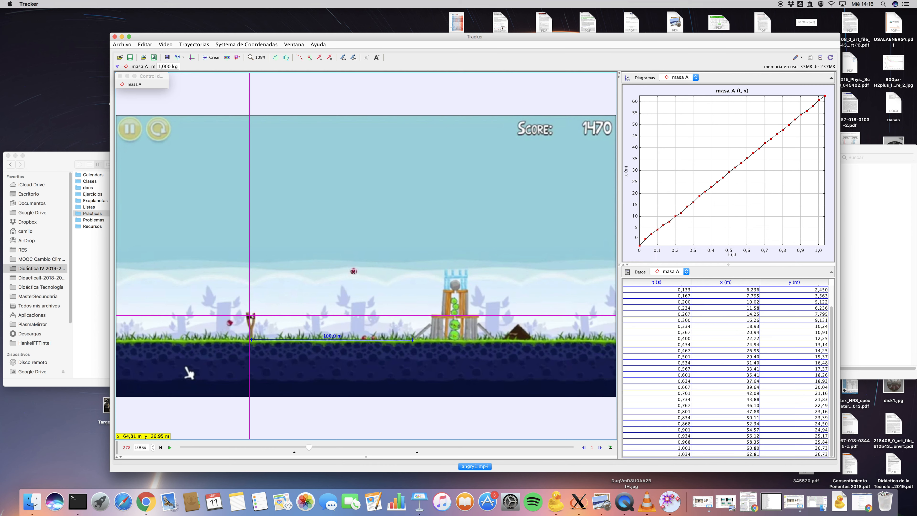
shift+click(356, 272)
shift+click(357, 271)
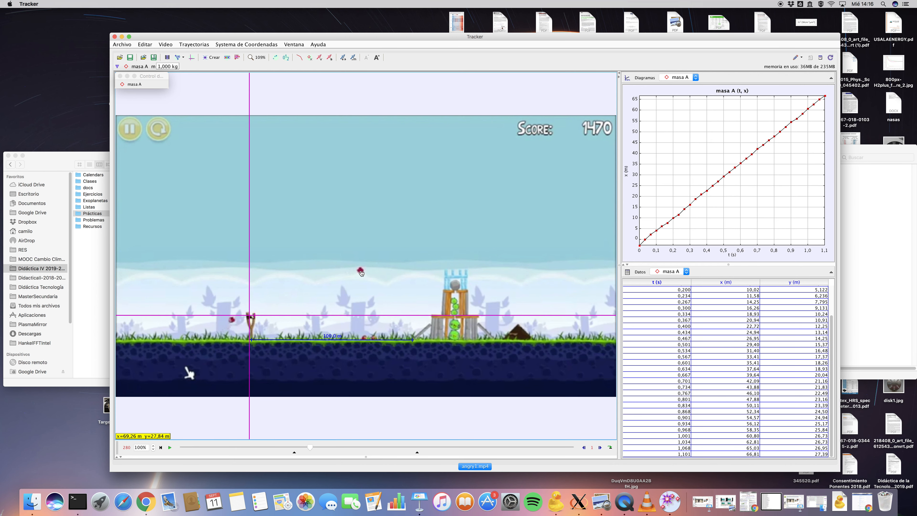
shift+click(364, 270)
shift+click(366, 270)
shift+click(368, 271)
shift+click(370, 269)
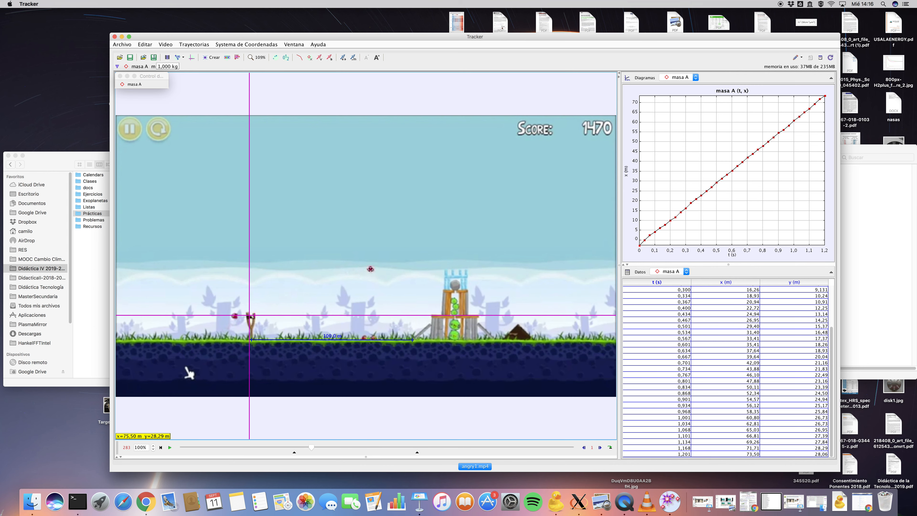
shift+click(378, 271)
shift+click(377, 269)
shift+click(381, 269)
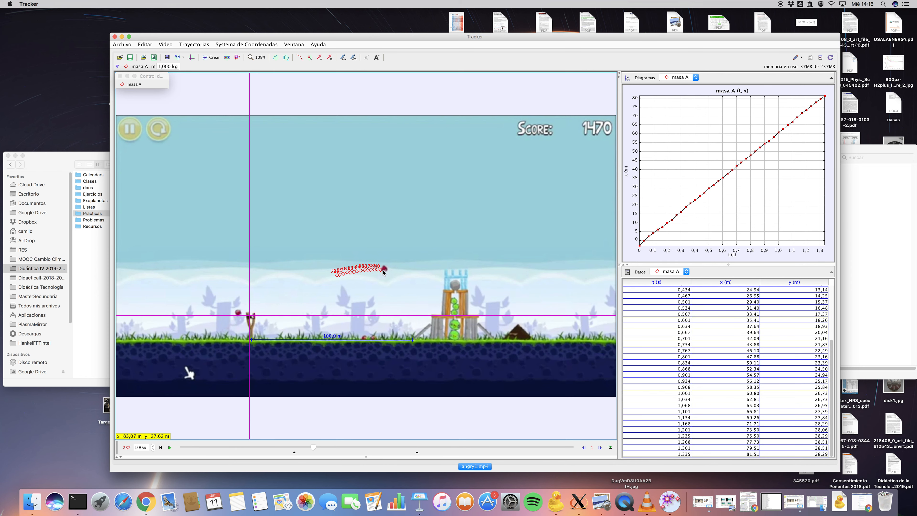
shift+click(385, 269)
shift+click(387, 269)
shift+click(392, 270)
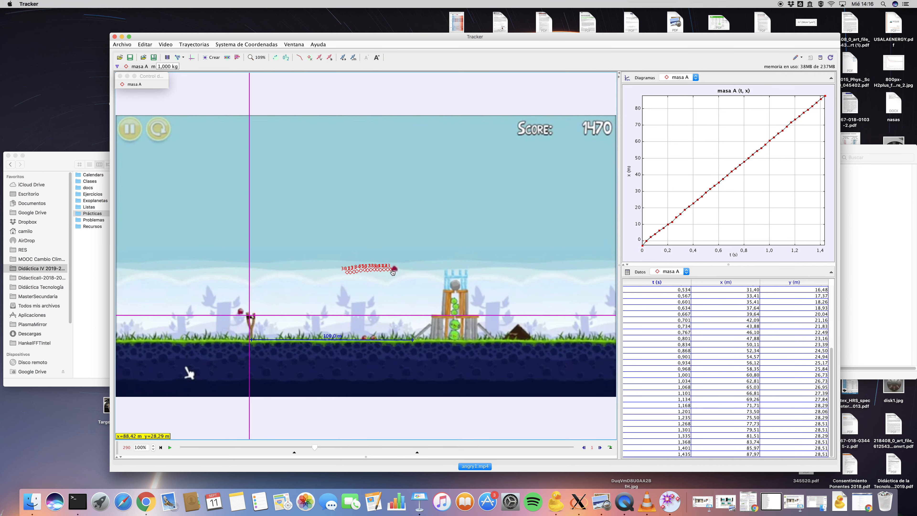
shift+click(394, 269)
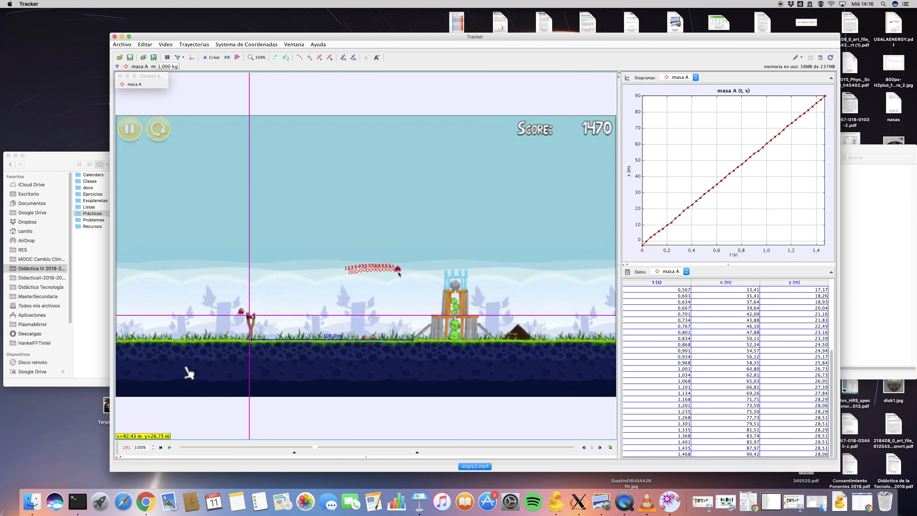
shift+click(399, 270)
shift+click(403, 270)
shift+click(407, 270)
shift+click(409, 271)
shift+click(412, 271)
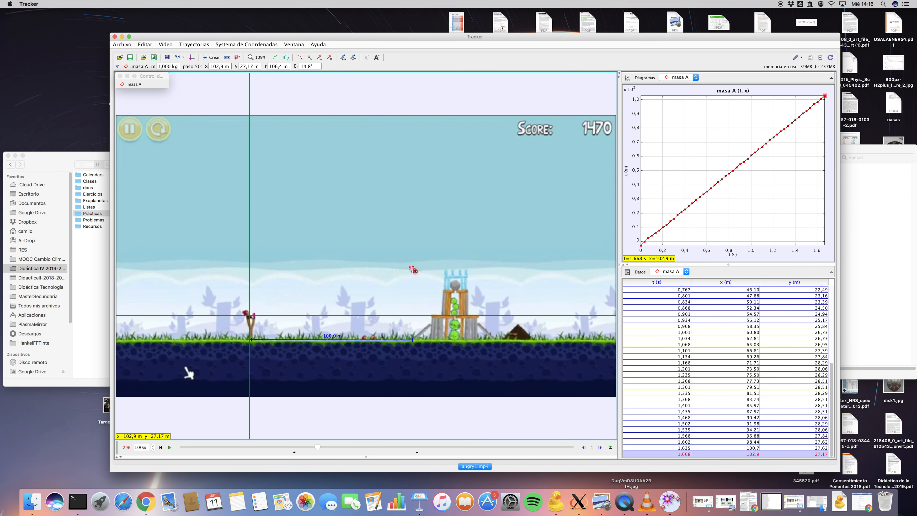
shift+click(418, 270)
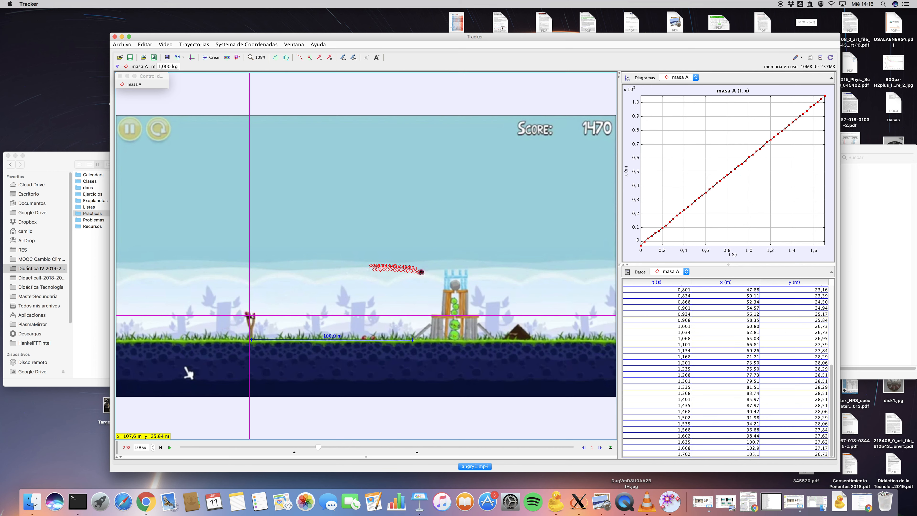
shift+click(422, 273)
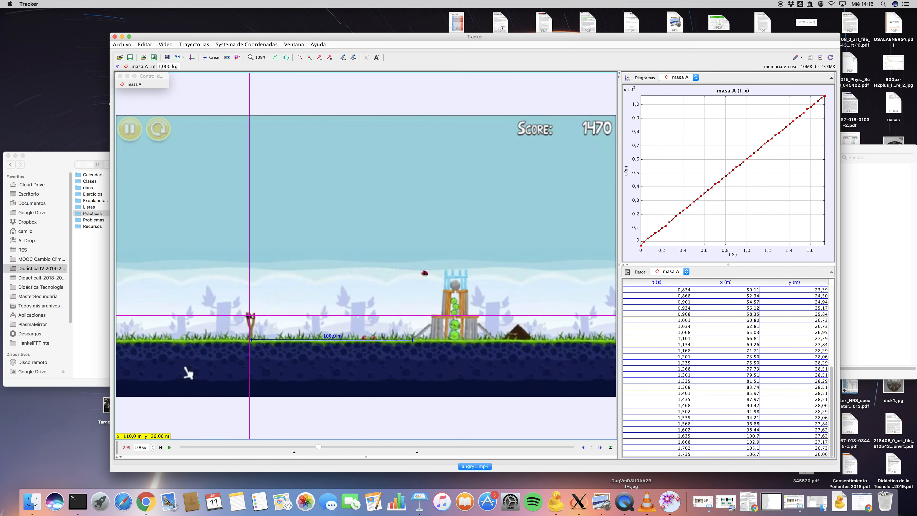
shift+click(426, 273)
shift+click(427, 274)
shift+click(431, 274)
shift+click(434, 276)
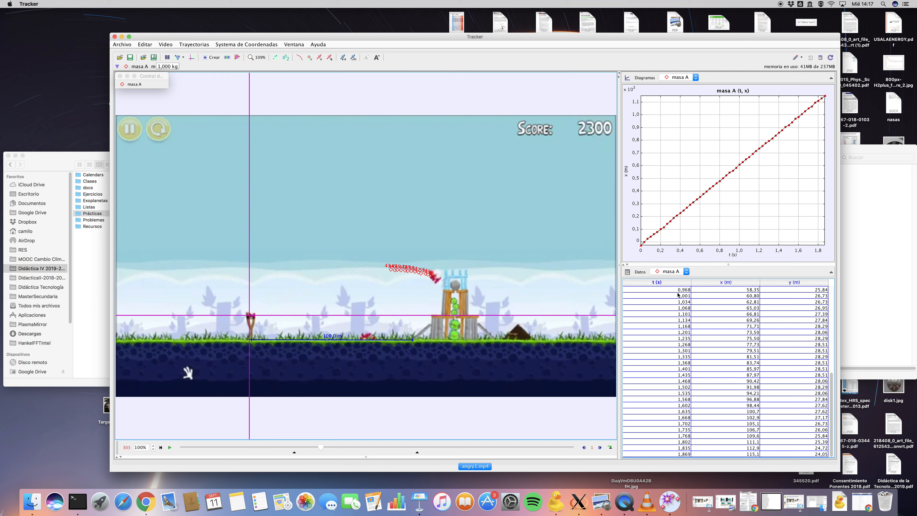
- Review masa A's position data and enlarge the x-versus-time plot for inspection, restoring the normal view layout at the end
scroll(679, 294, up, 8)
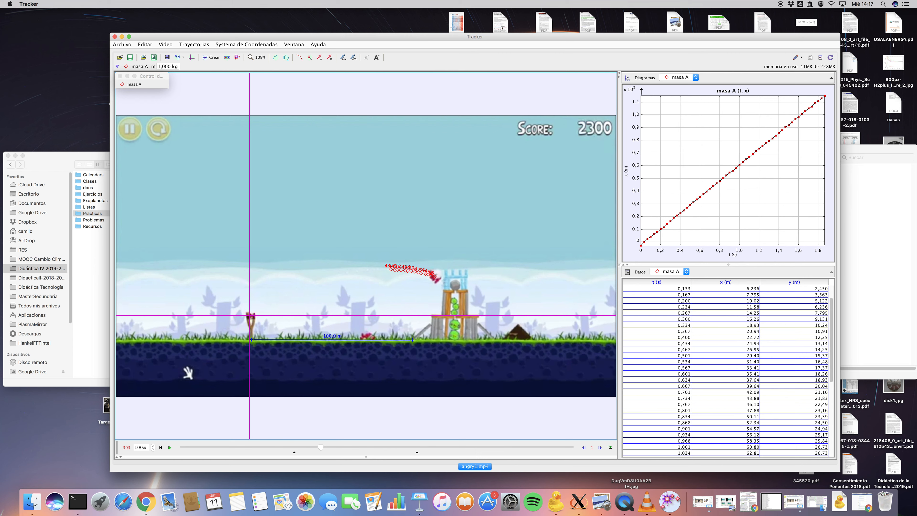
click(520, 272)
click(830, 78)
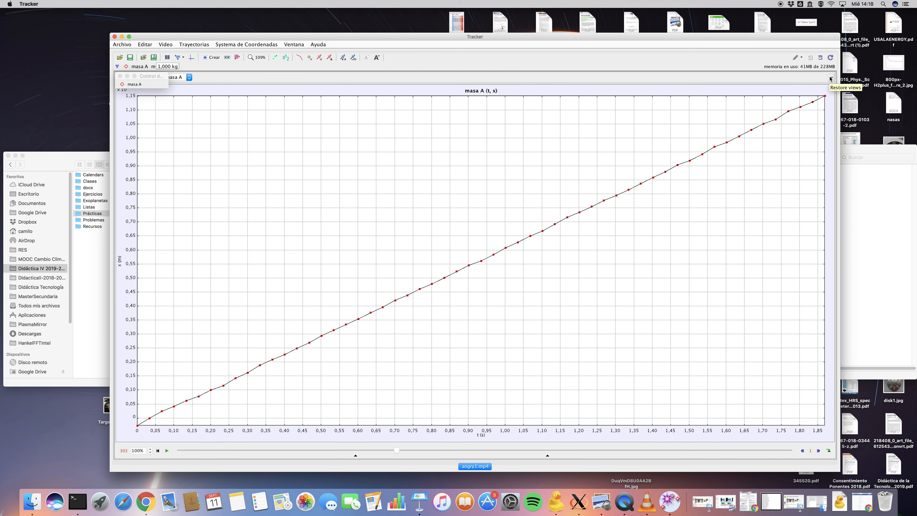
click(830, 79)
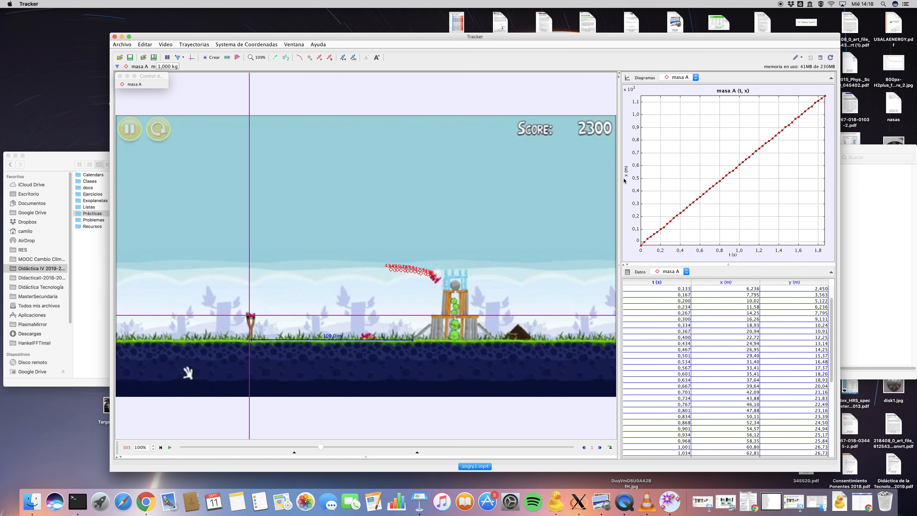
- Plot masa A's y position component first against time and next against its x position component
click(626, 172)
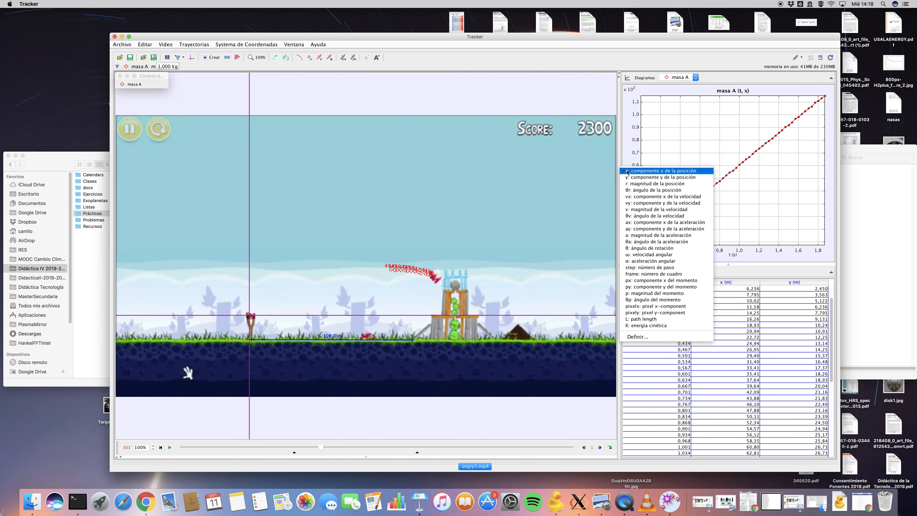
click(652, 177)
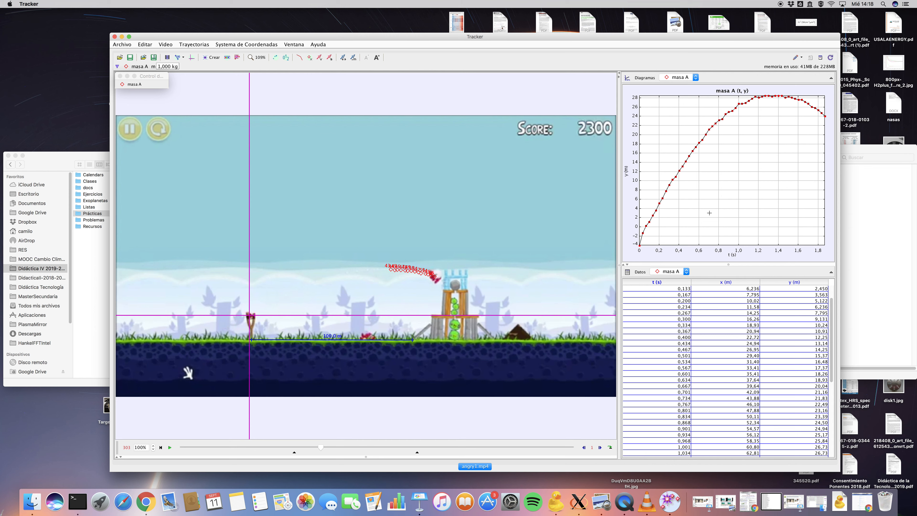
click(731, 255)
click(738, 263)
mouse_move(646, 253)
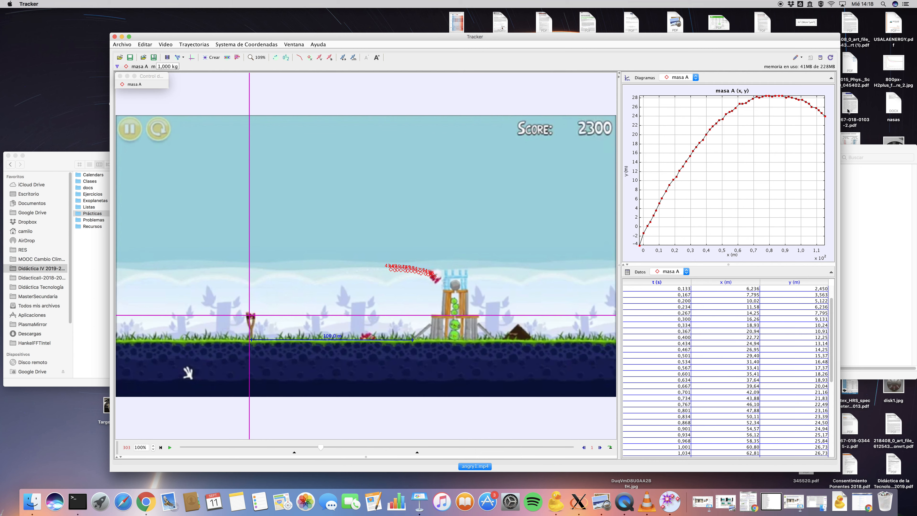
- Set the plot's horizontal variable back to time and view masa A's velocity components, vx followed by vy
click(731, 254)
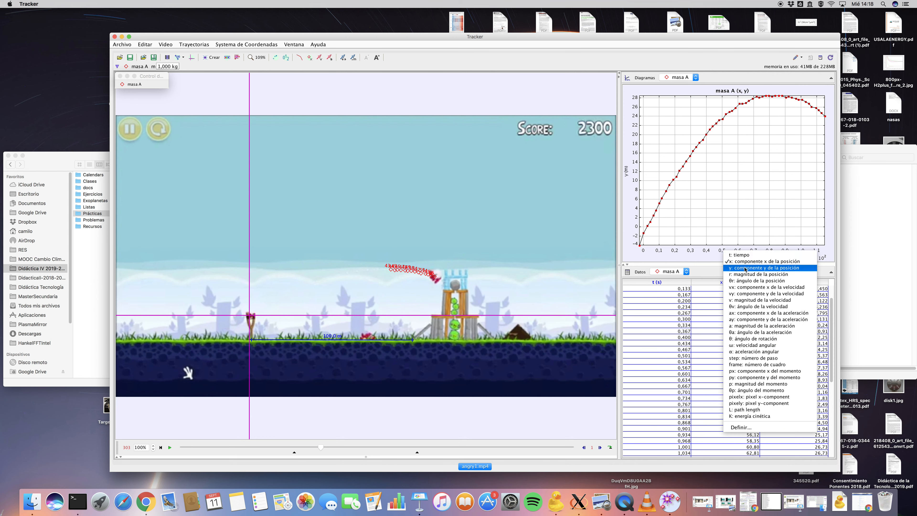
click(740, 254)
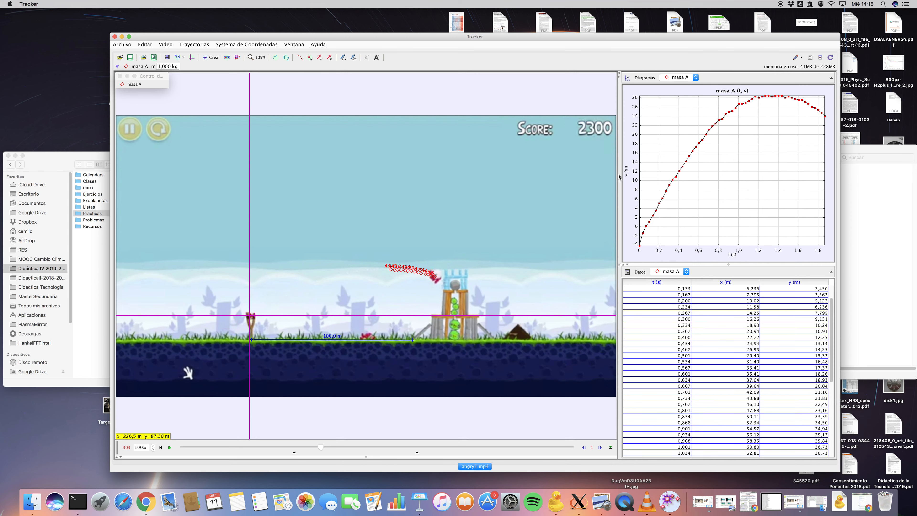
click(626, 176)
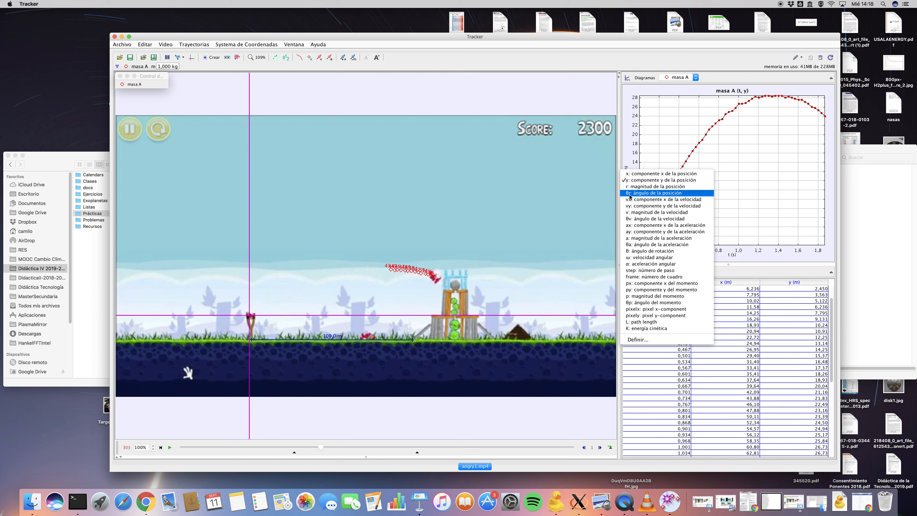
click(632, 200)
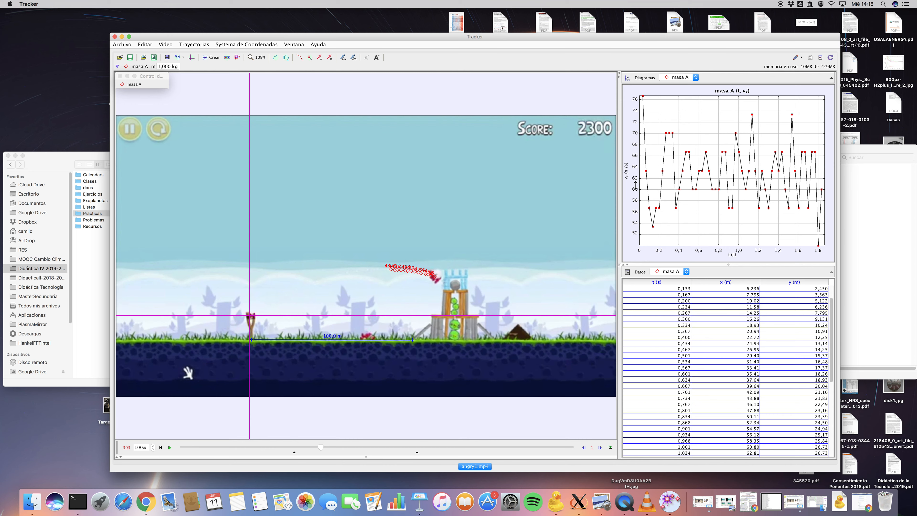
click(627, 172)
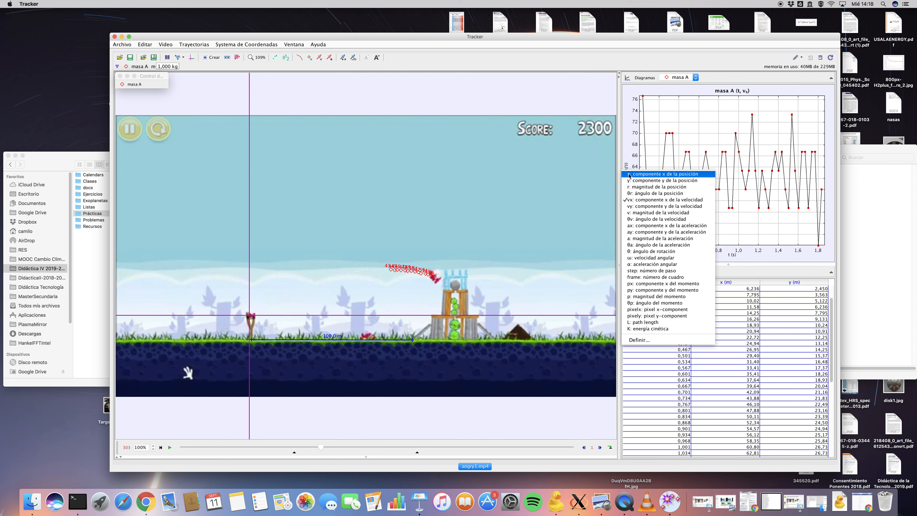
click(638, 206)
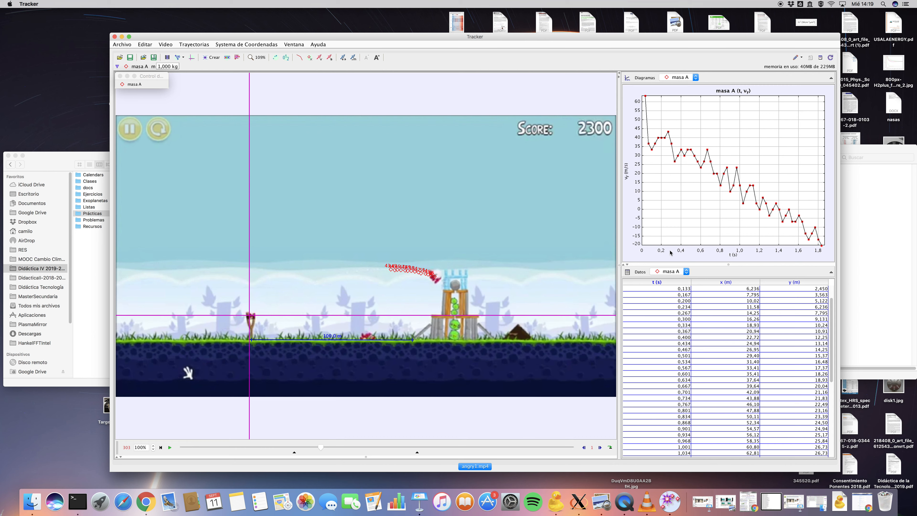
- Plot masa A's acceleration components against time, first ax and finally ay
click(627, 174)
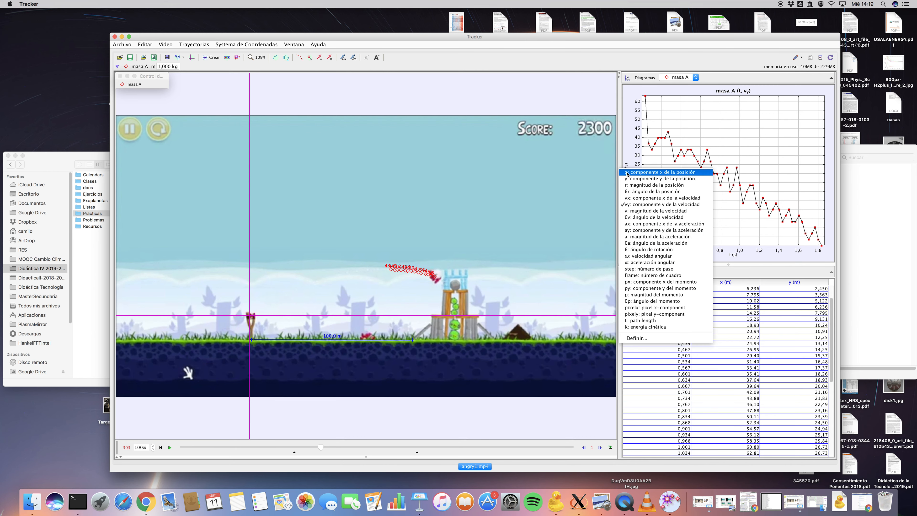
click(646, 224)
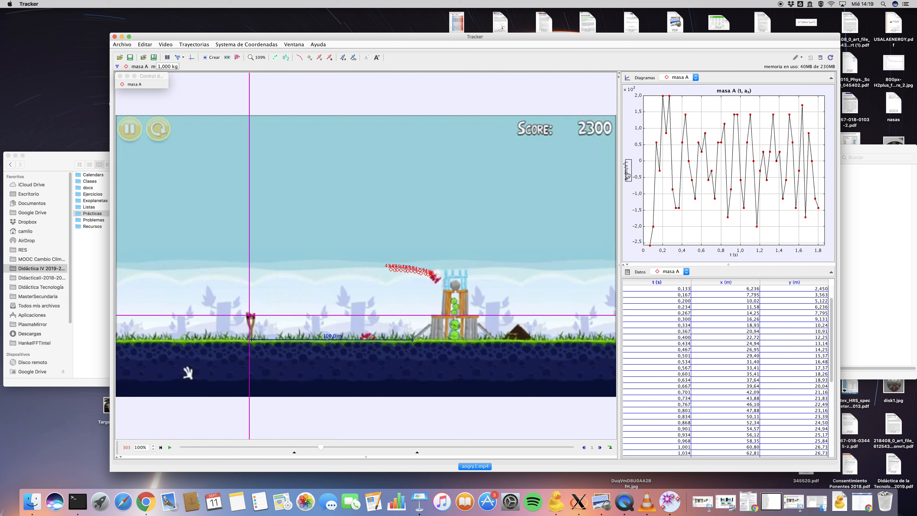
click(638, 180)
click(636, 175)
click(629, 178)
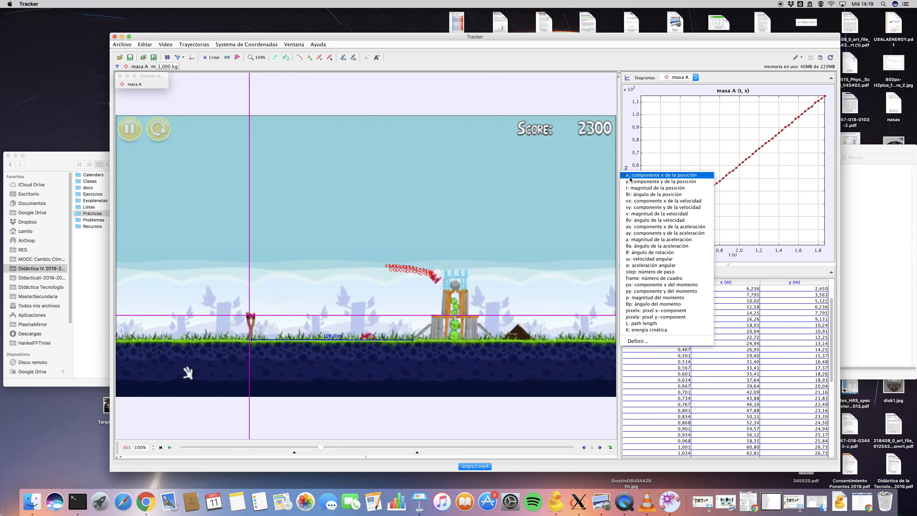
click(646, 233)
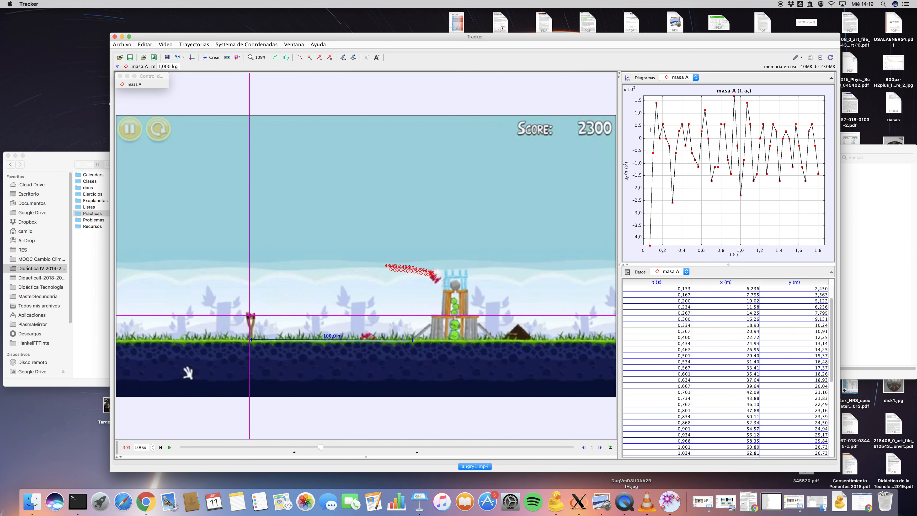